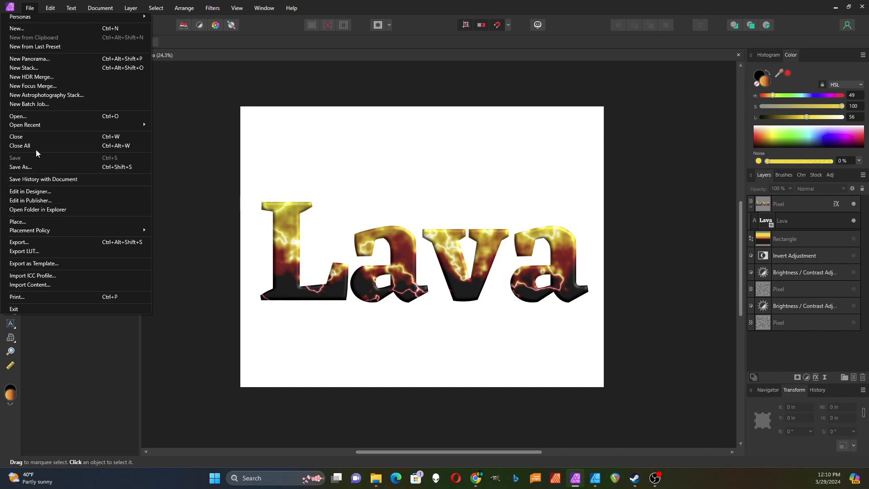
Step: Create a new 11 × 8.5 in Letter document at 300 DPI and add a pixel layer
click(23, 28)
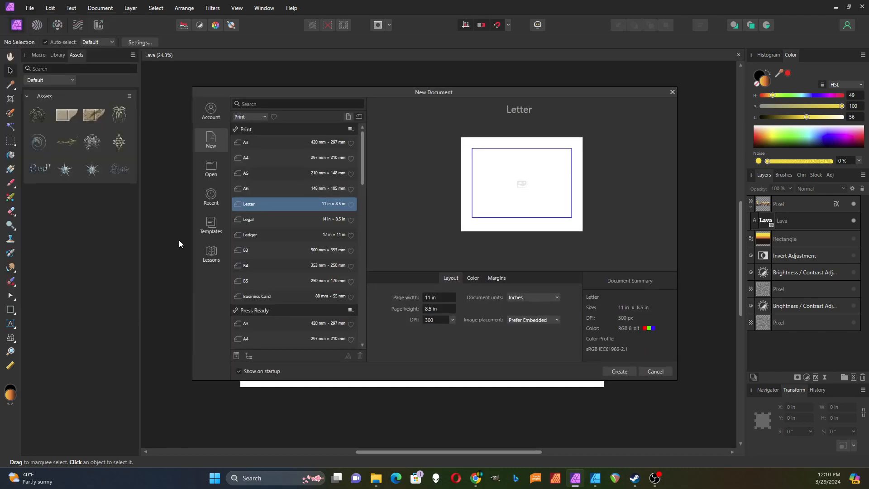
click(620, 372)
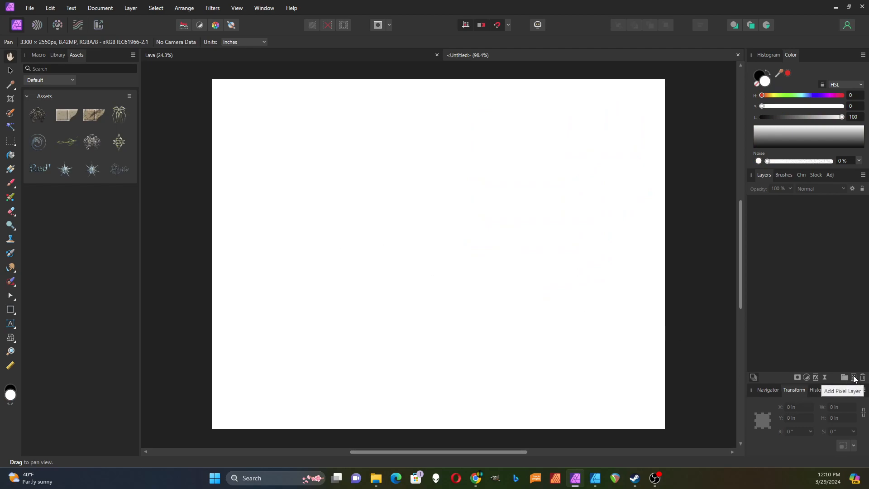
click(853, 378)
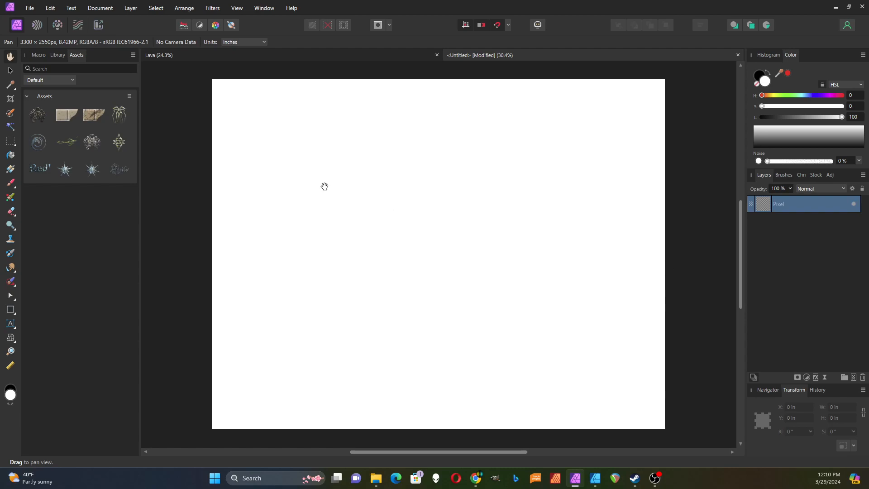
Step: Apply Perlin Noise to the pixel layer with 5 px octaves, 278.9 px zoom and 48.7 px persistence
click(212, 7)
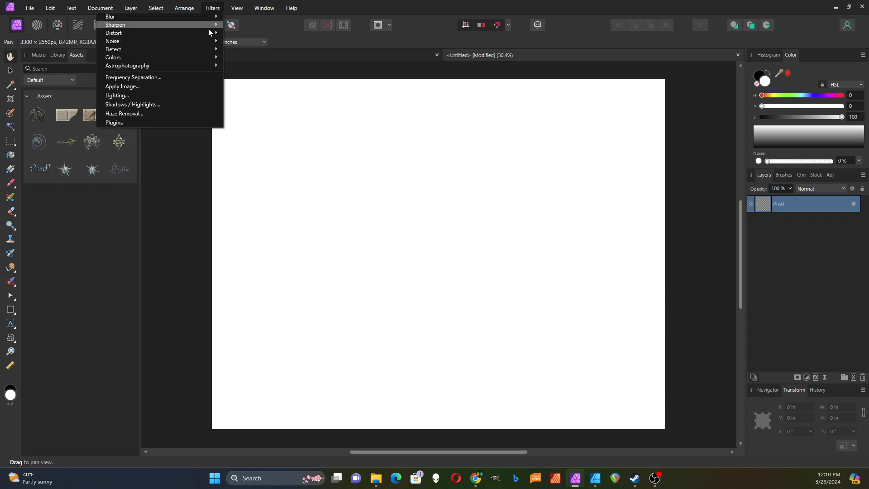
mouse_move(206, 40)
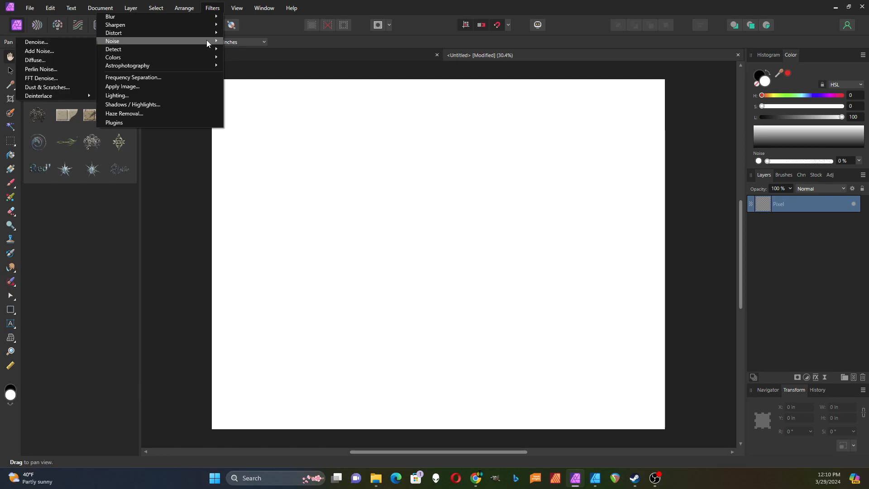
click(58, 69)
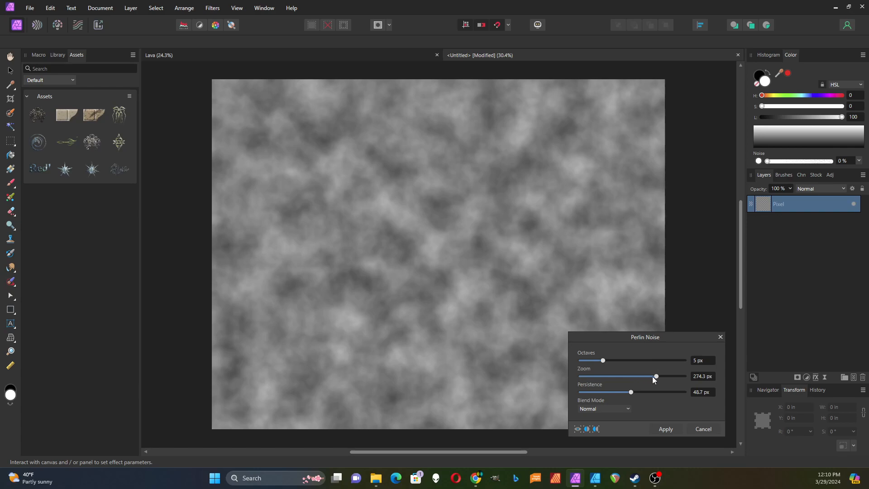
mouse_move(653, 379)
mouse_down()
mouse_move(642, 379)
mouse_move(658, 379)
mouse_up()
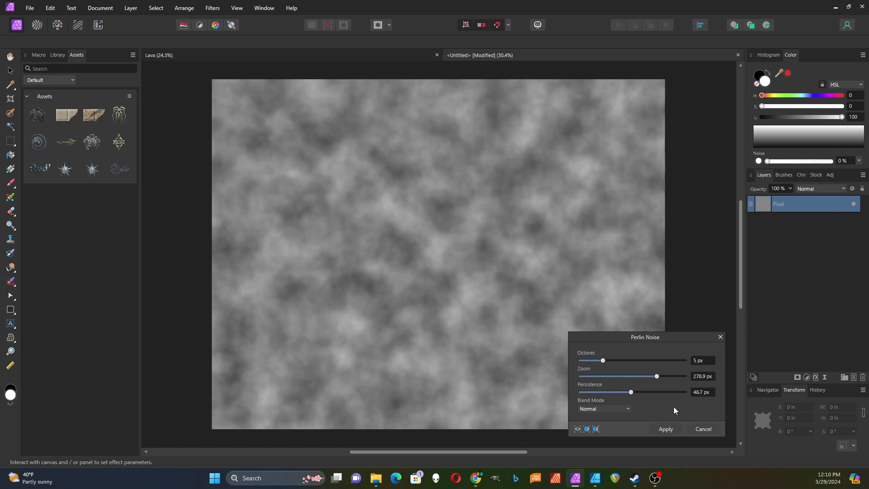
click(666, 429)
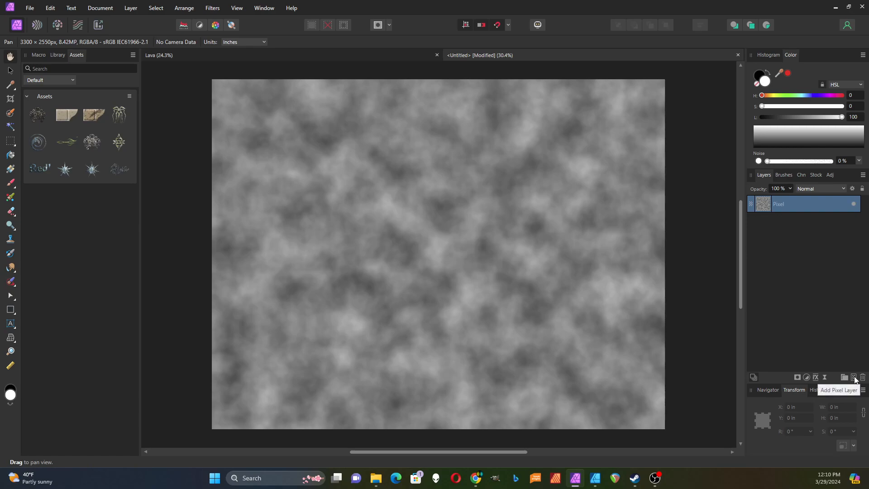
Step: Add a second pixel layer and apply Perlin Noise to it with the same settings as the first
click(854, 377)
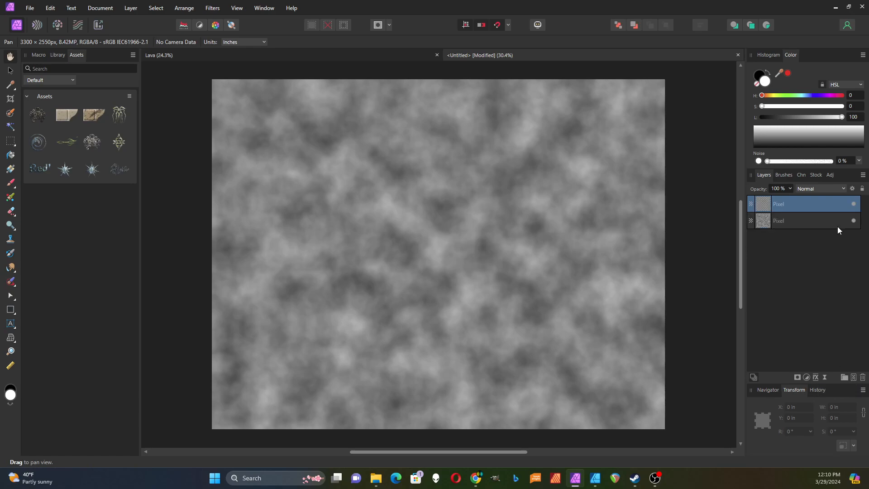
click(212, 8)
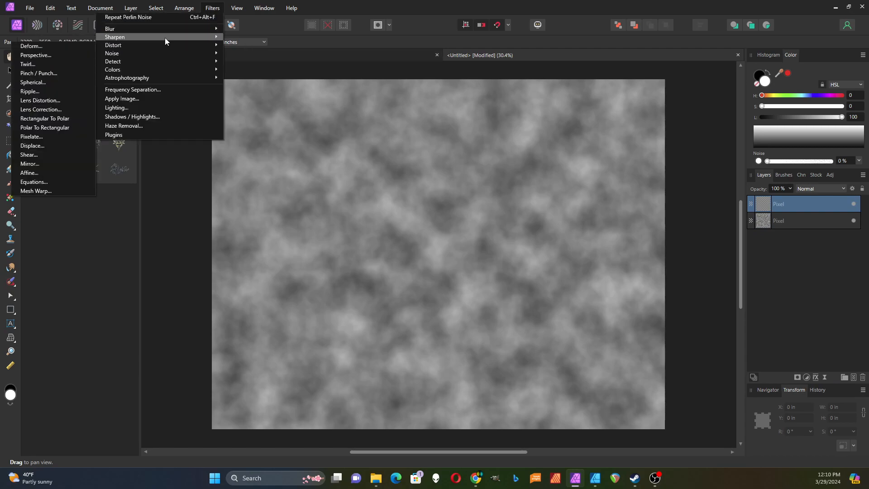
mouse_move(162, 53)
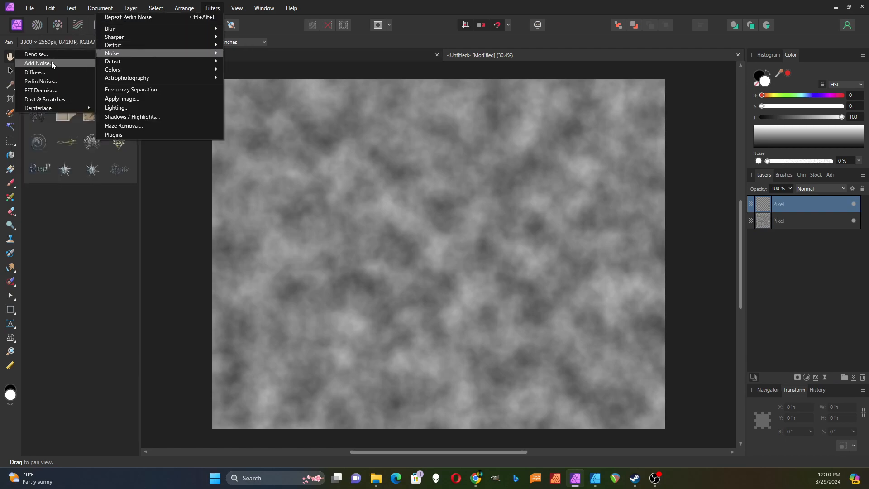
click(49, 81)
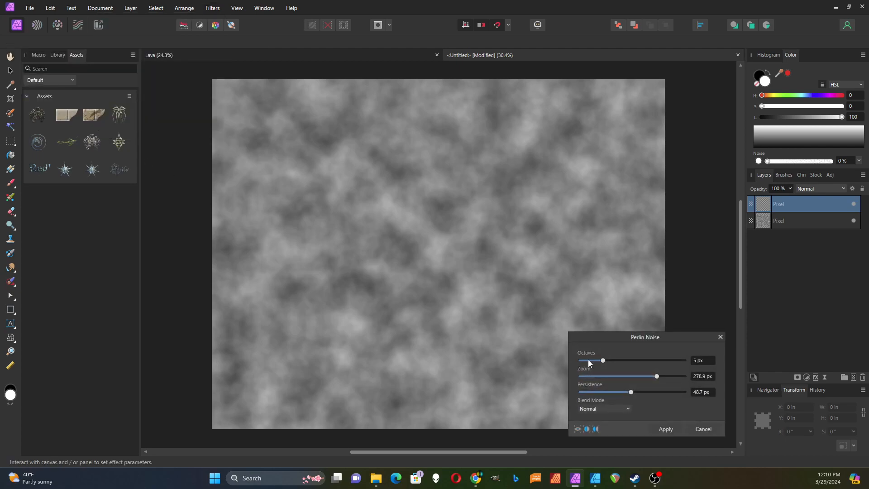
click(665, 429)
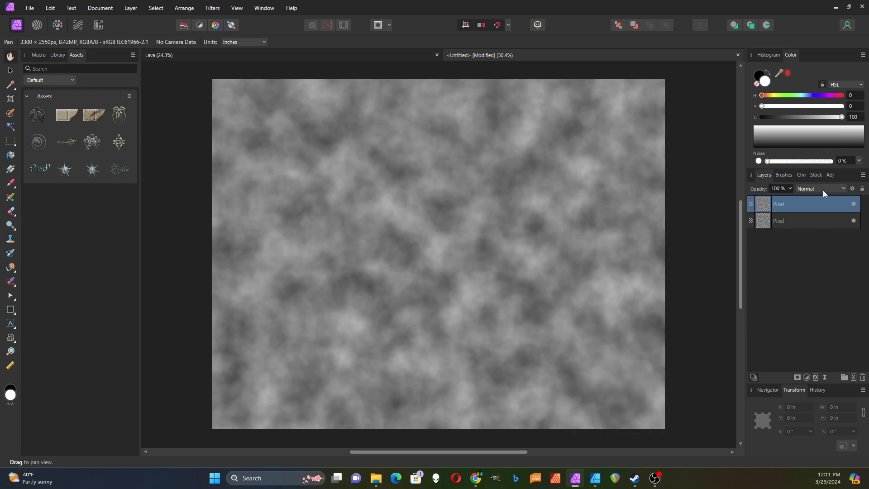
Step: Set the upper noise layer's blend mode to Difference and check both noise layers by toggling their visibility
click(843, 189)
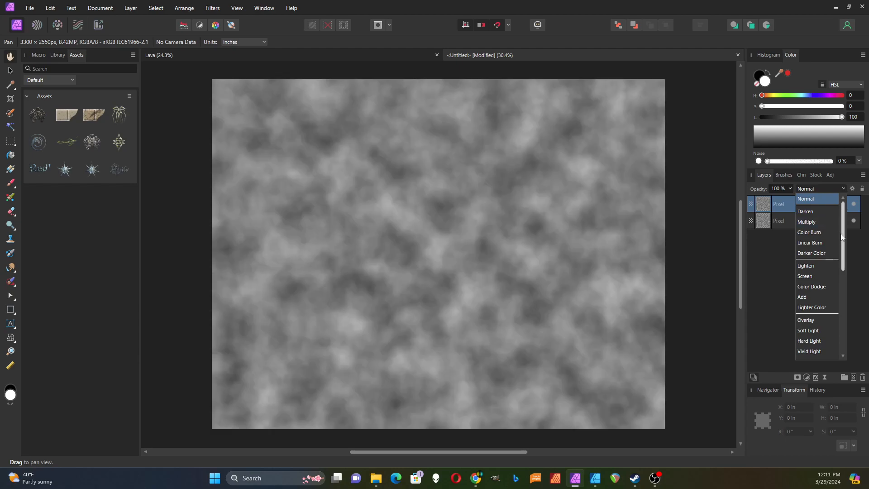
scroll(840, 253, down, 4)
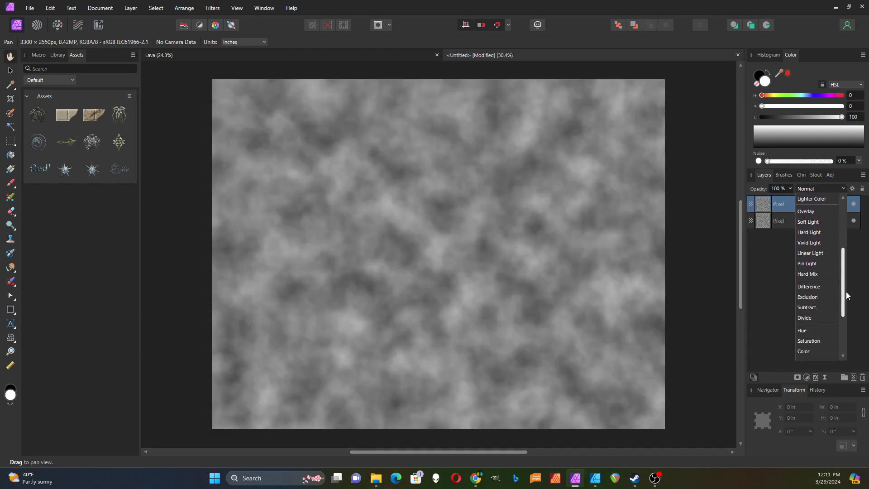
scroll(845, 295, down, 1)
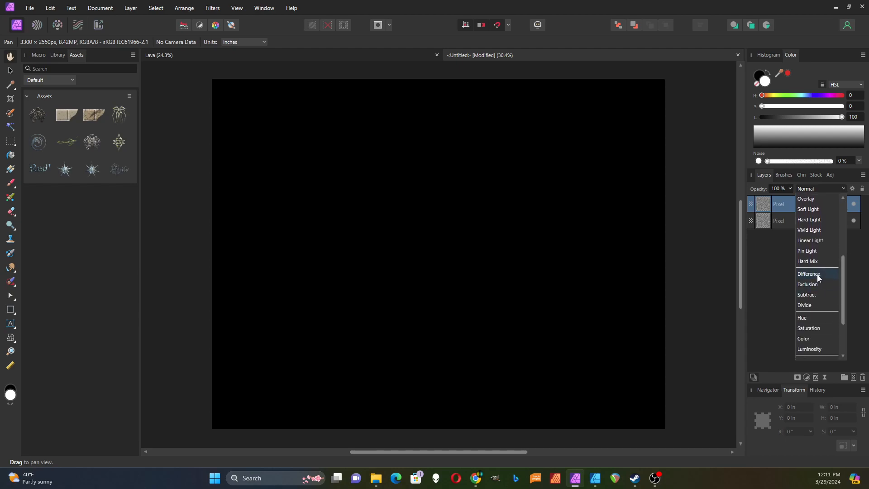
click(817, 274)
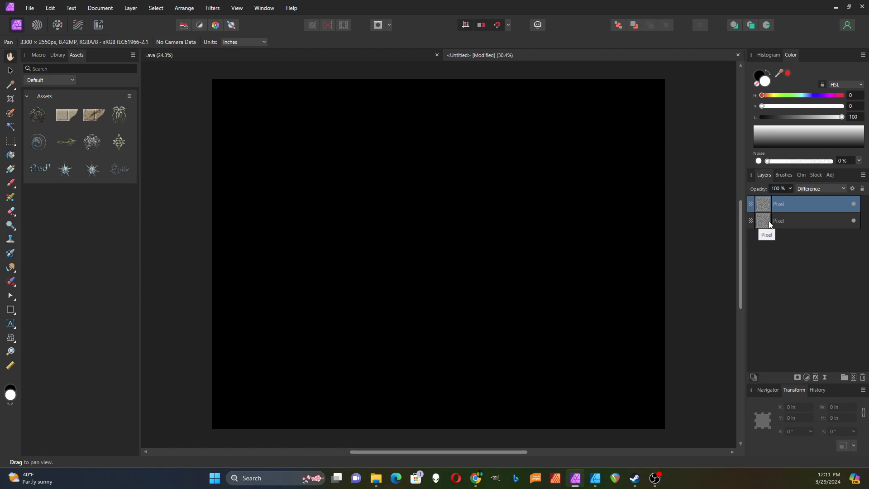
click(853, 204)
click(853, 204)
click(852, 220)
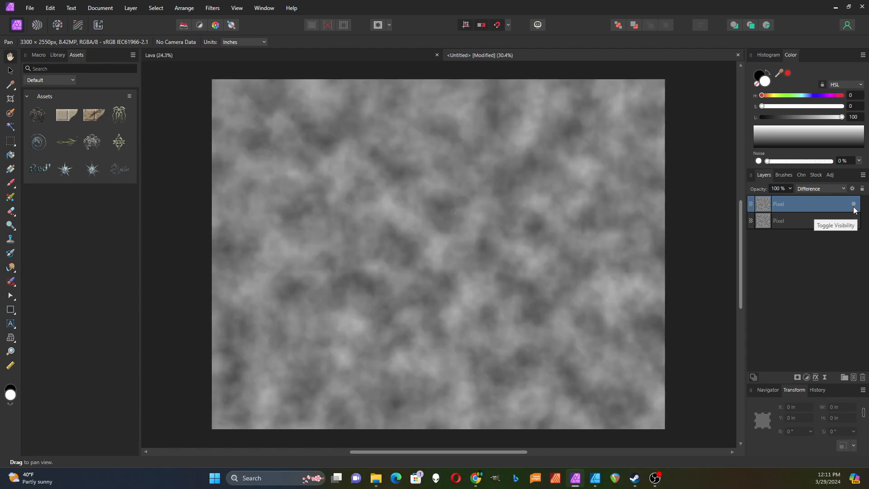
click(852, 221)
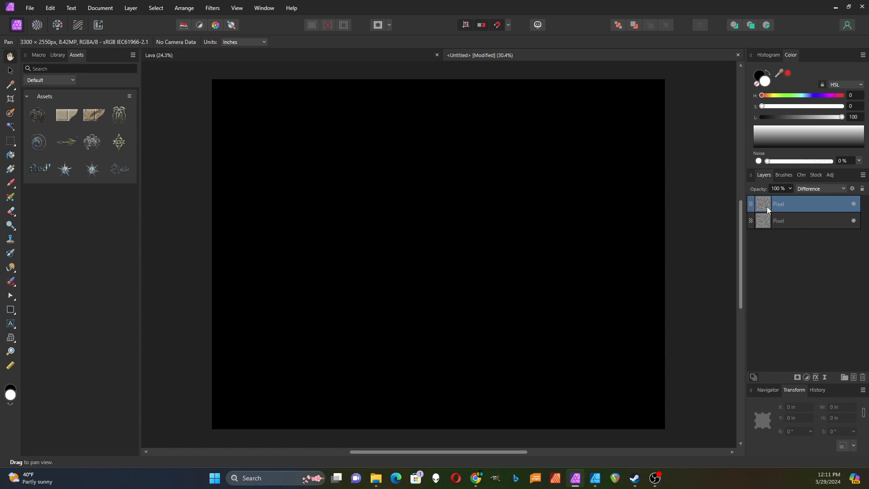
Step: Flip the upper noise layer horizontally
click(11, 73)
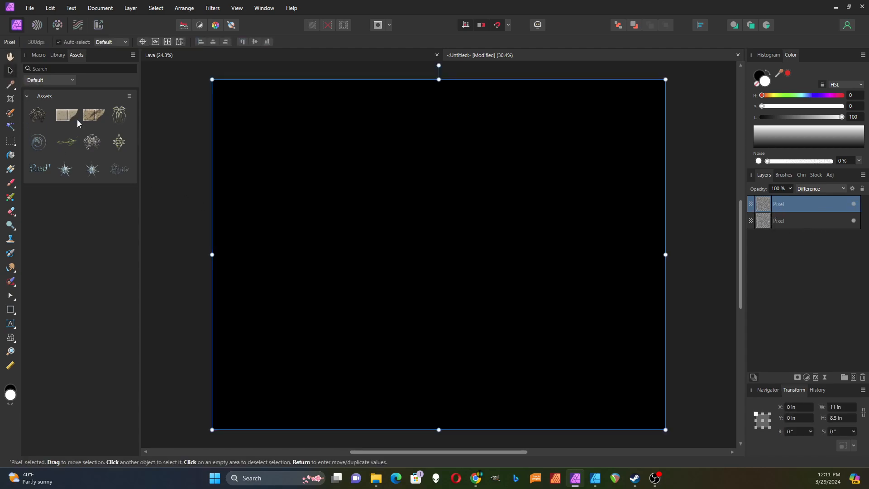
click(184, 7)
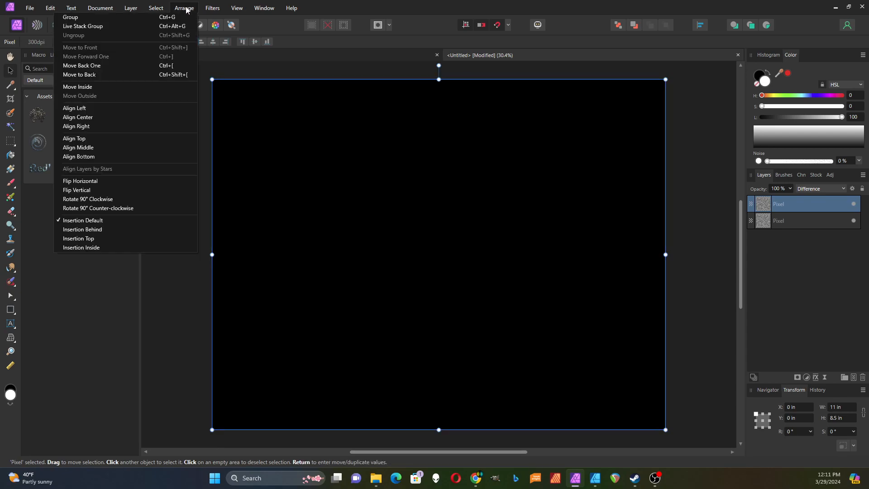
click(90, 184)
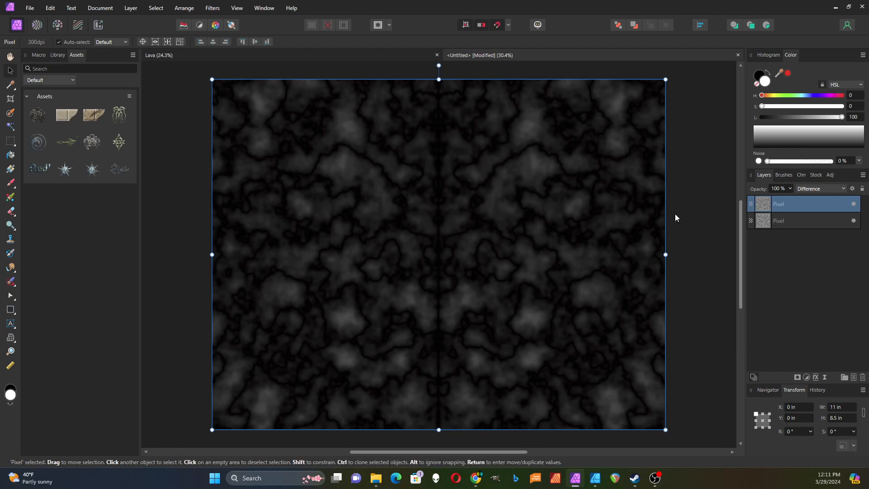
Step: Add a Brightness / Contrast adjustment above the lower noise layer with brightness -27% and contrast 22%
click(762, 222)
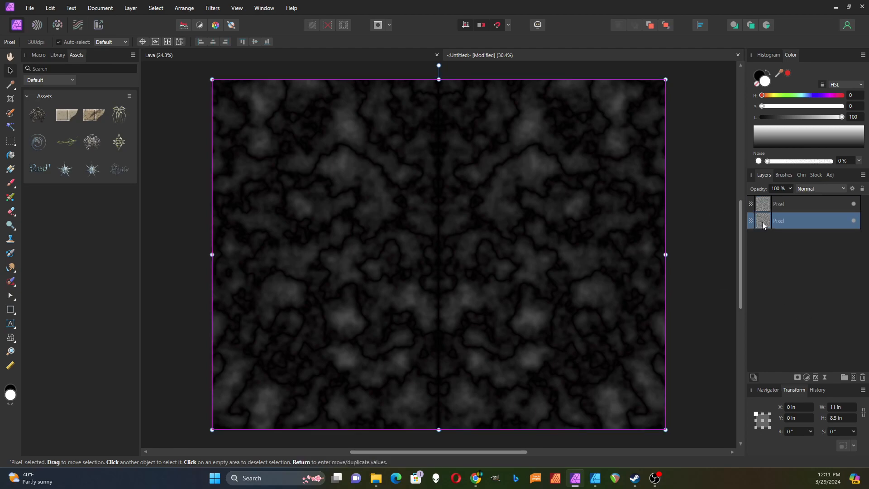
click(807, 378)
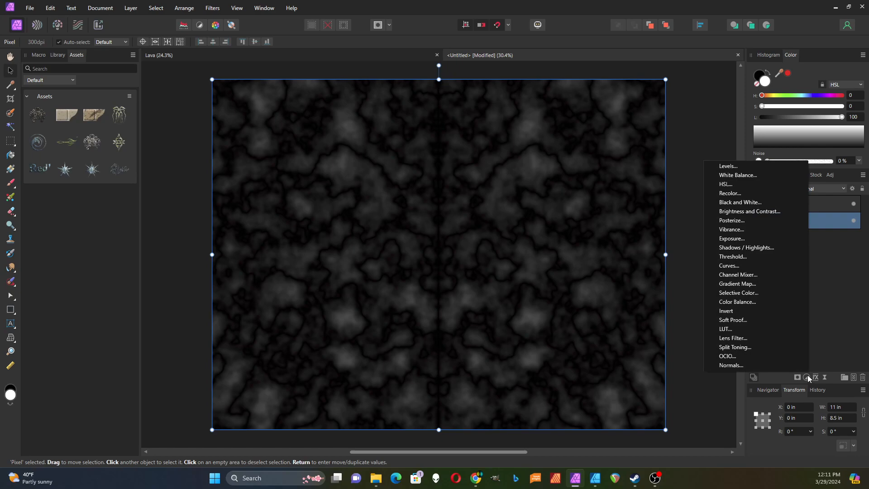
click(743, 212)
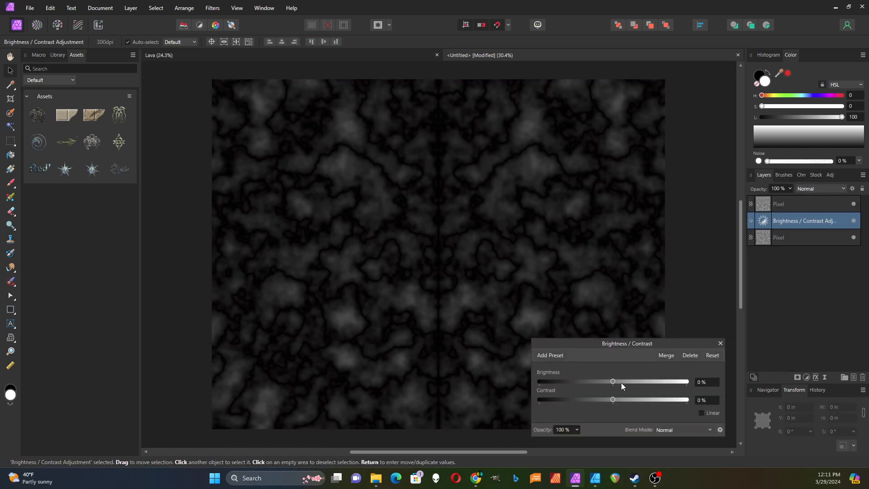
drag(612, 382, 631, 401)
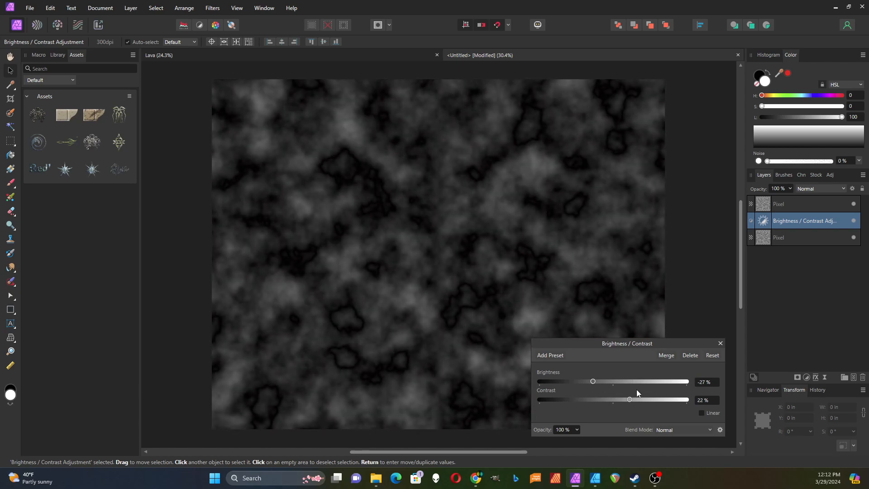
click(720, 343)
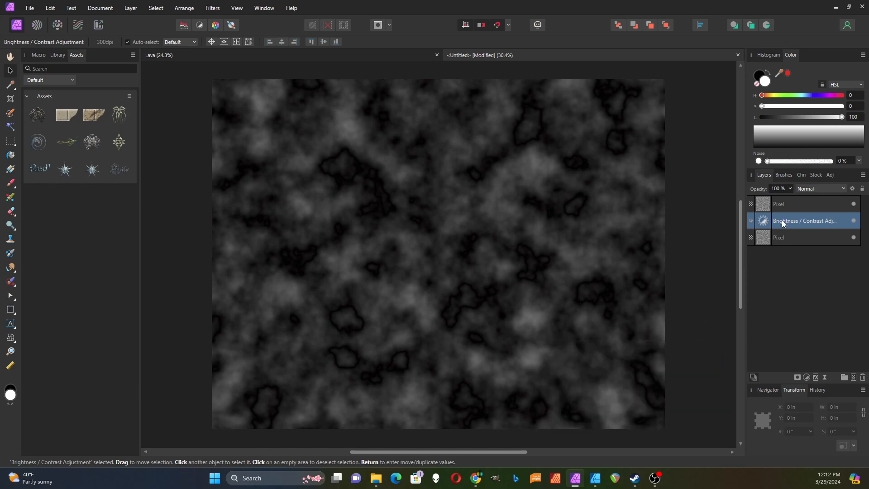
Step: Add an Invert adjustment above the upper noise layer
click(779, 206)
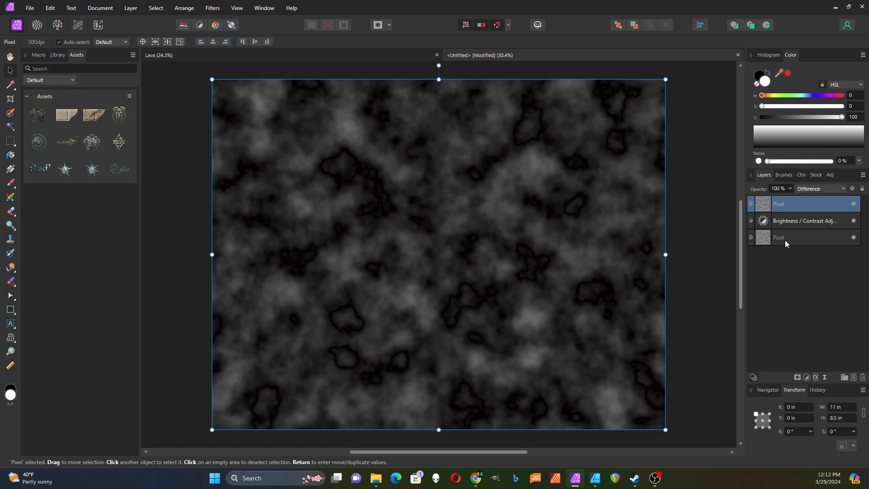
click(776, 224)
click(777, 204)
click(806, 377)
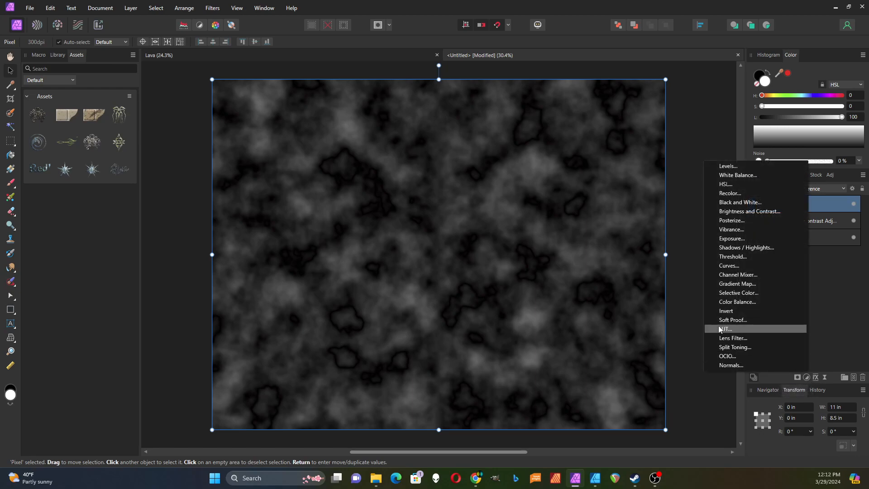
click(727, 311)
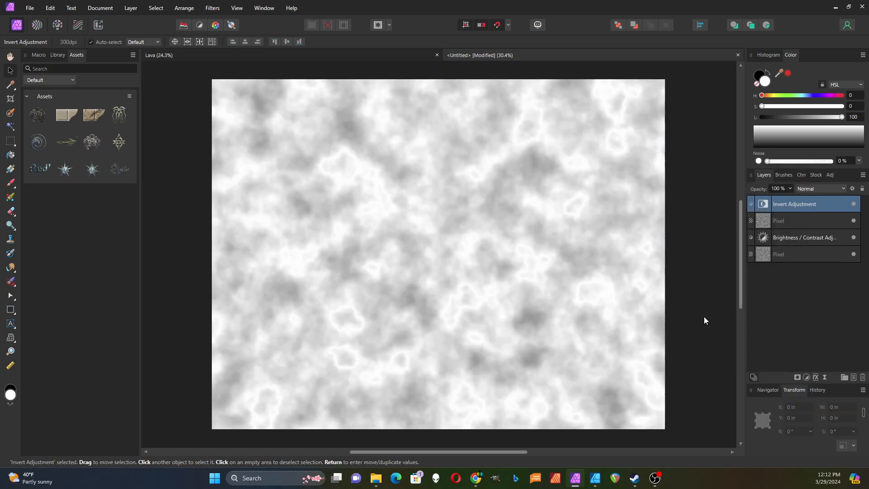
Step: Add a Brightness / Contrast adjustment above the Invert adjustment with brightness -64% and contrast 32%
click(807, 376)
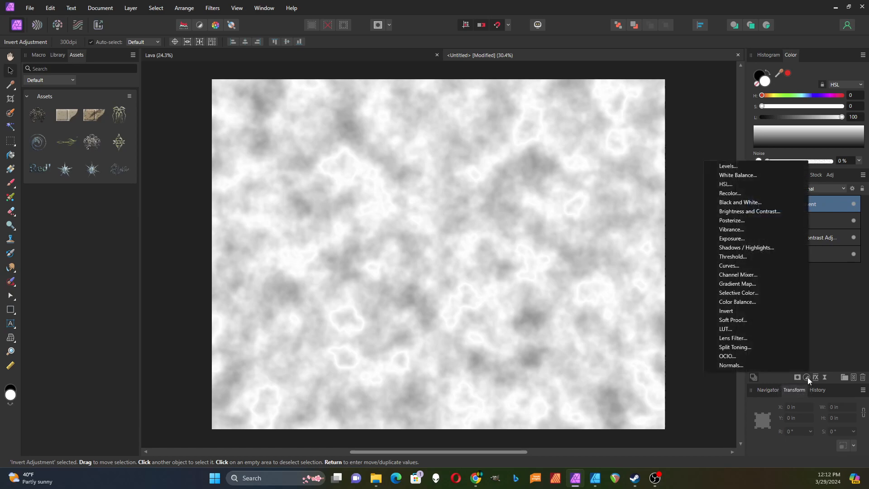
click(752, 212)
drag(615, 380, 564, 389)
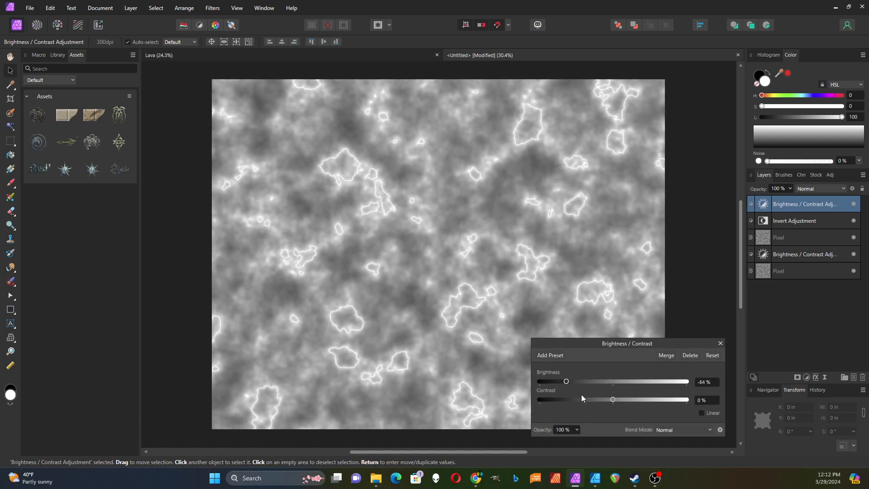
drag(614, 398, 630, 398)
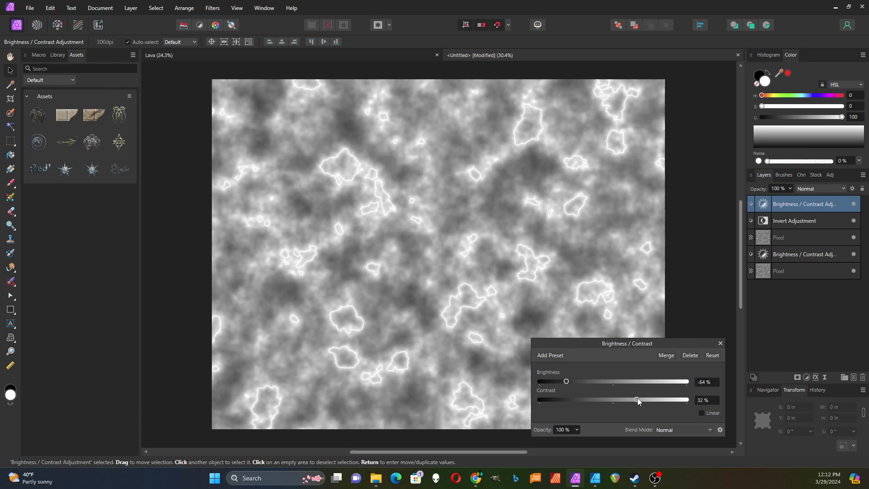
click(720, 343)
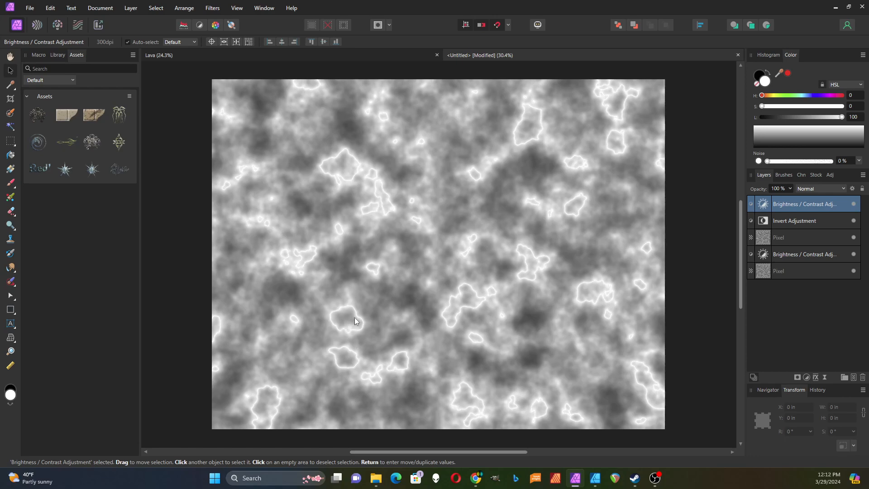
Step: Draw an 11 × 8.5 in rectangle covering the whole page
click(11, 310)
mouse_move(213, 80)
mouse_down()
mouse_move(520, 321)
mouse_move(603, 427)
mouse_move(664, 429)
mouse_up()
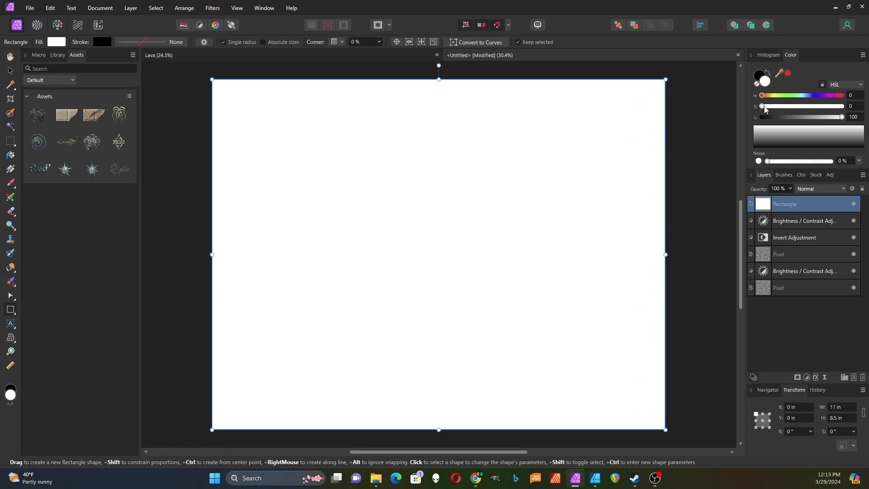
Step: Fill the page-sized rectangle with orange at hue 28, saturation 100, lightness 48 and set its blend mode to Color Burn
drag(765, 108, 808, 115)
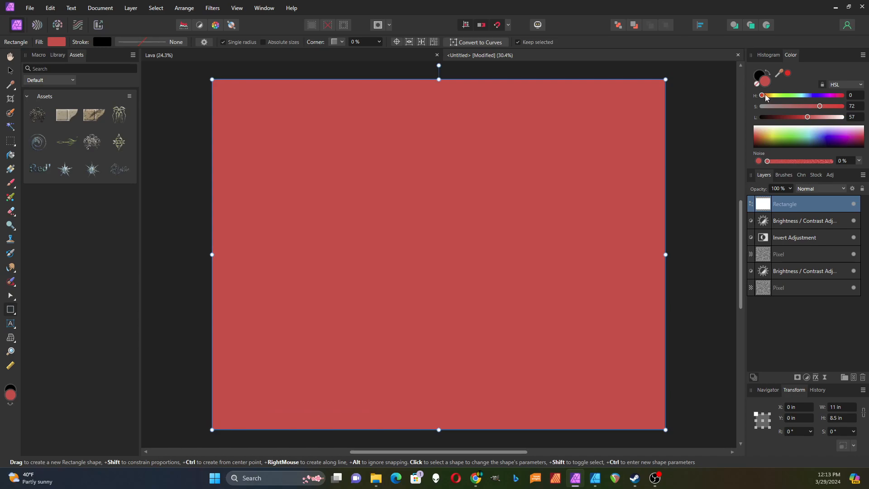
drag(764, 95, 768, 95)
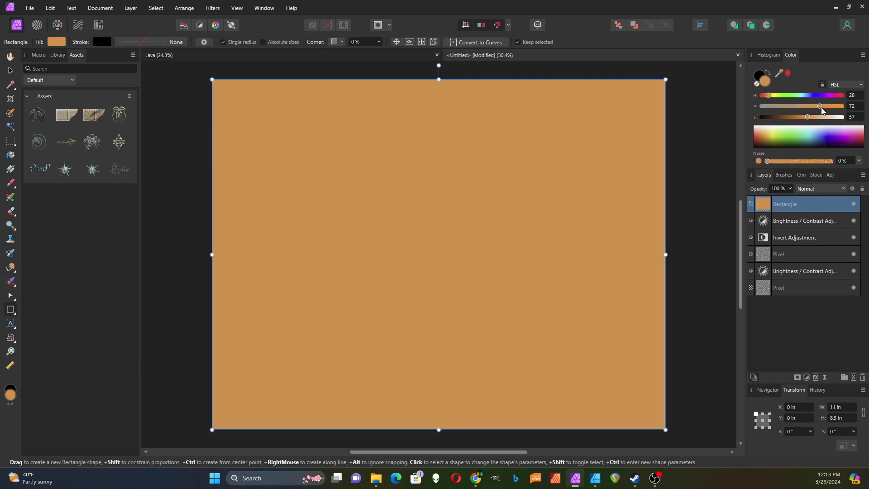
drag(819, 106, 859, 107)
drag(809, 115, 800, 116)
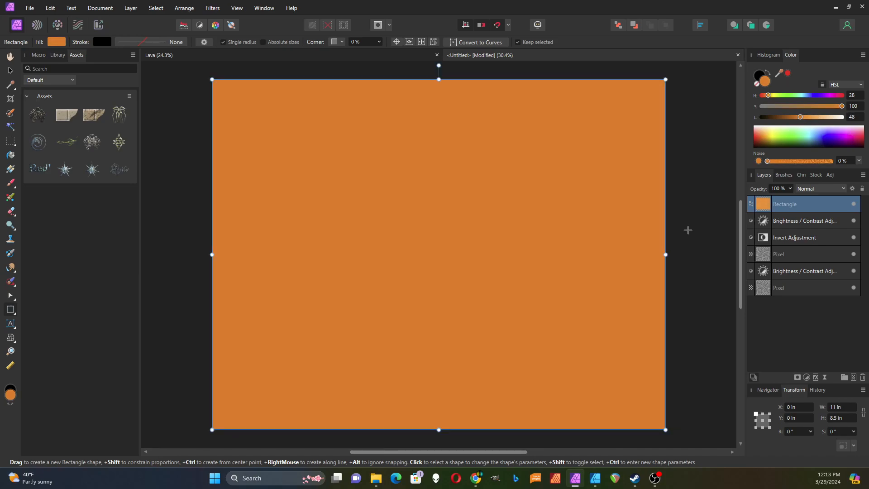
click(844, 189)
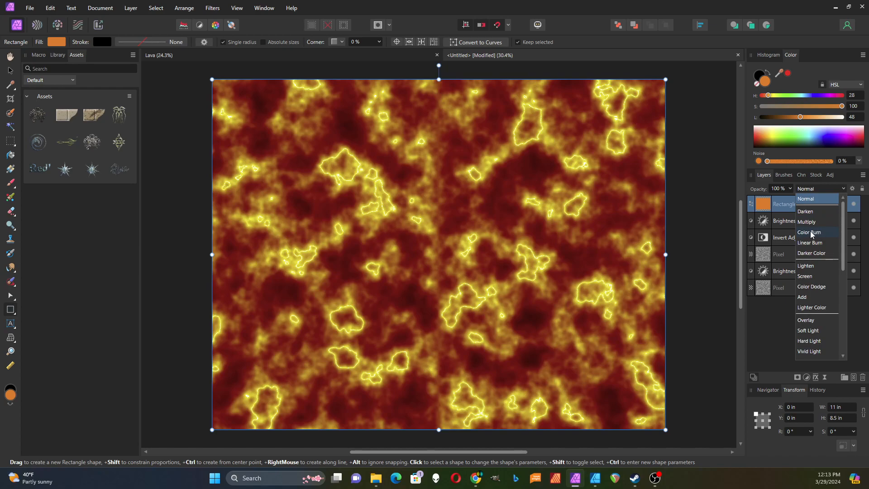
click(810, 233)
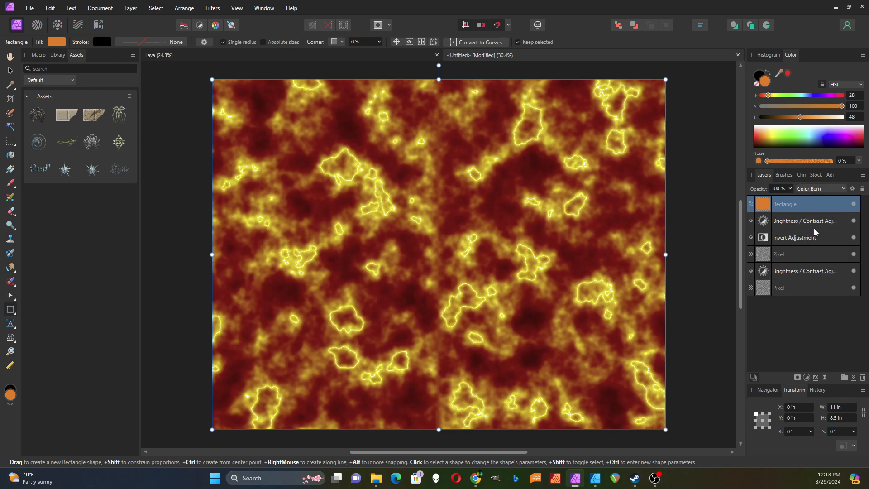
Step: Set the brightness of the lower Brightness / Contrast adjustment to -18%
click(789, 272)
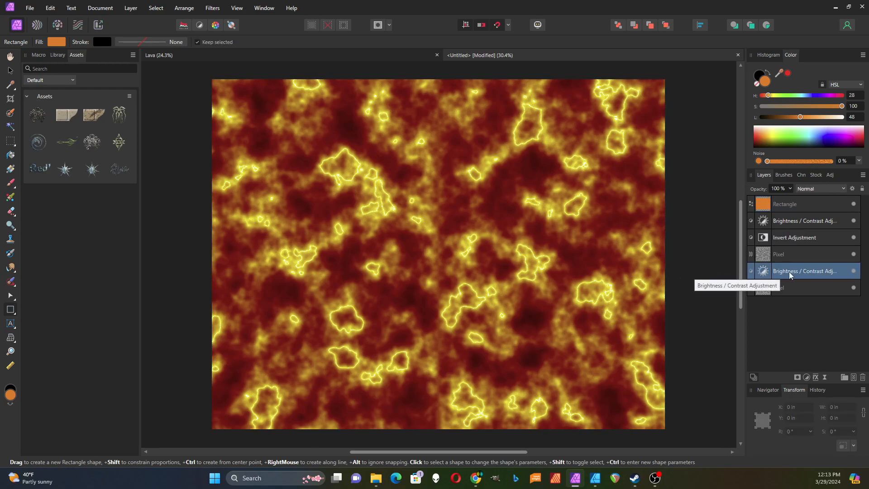
double_click(789, 272)
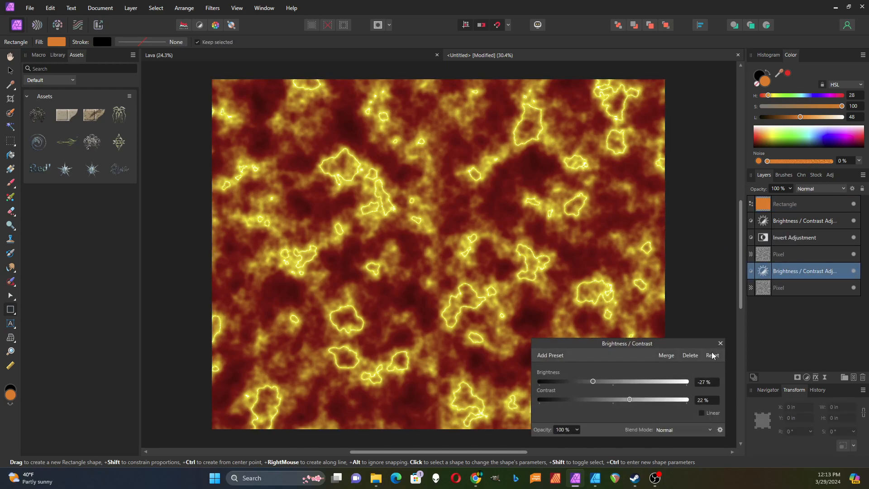
mouse_move(596, 379)
mouse_down()
mouse_move(589, 379)
mouse_move(600, 382)
mouse_up()
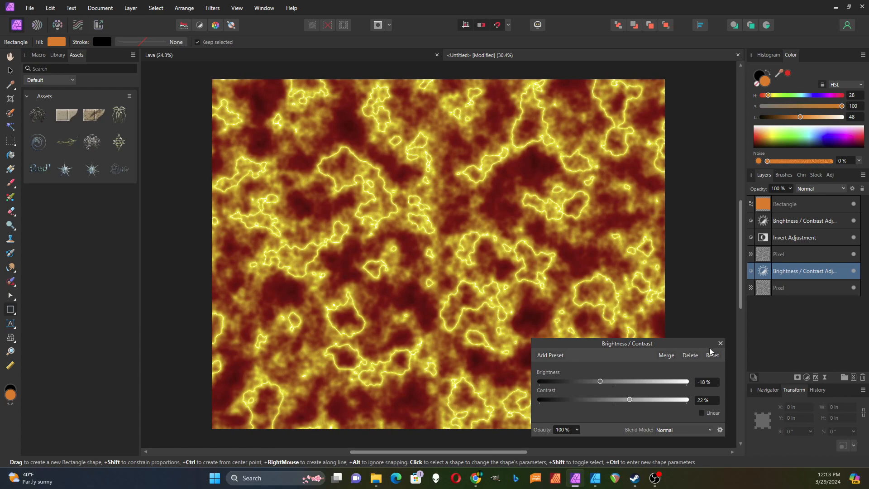
click(721, 344)
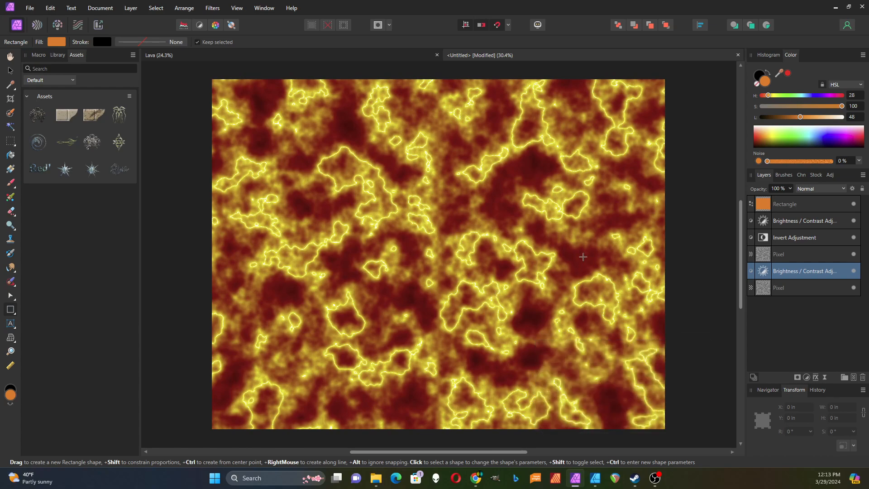
Step: Lower the brightness of the upper Brightness / Contrast adjustment to about -72% and increase its contrast
double_click(763, 221)
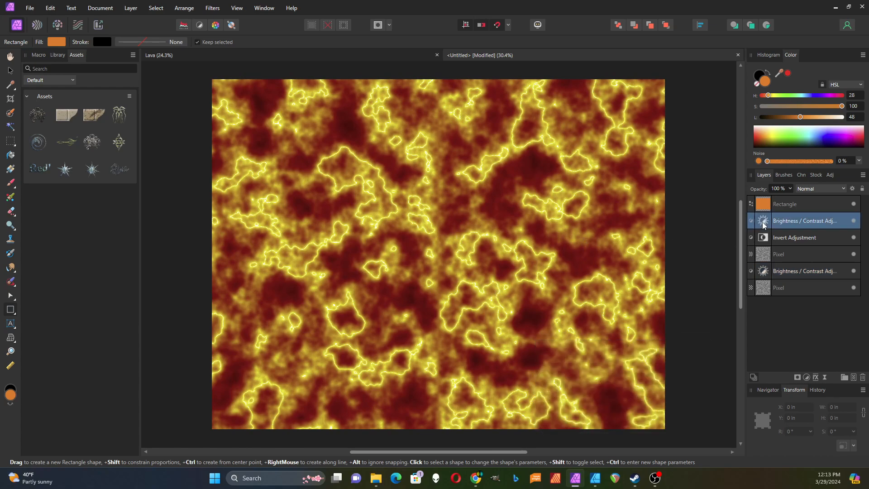
drag(569, 381, 560, 382)
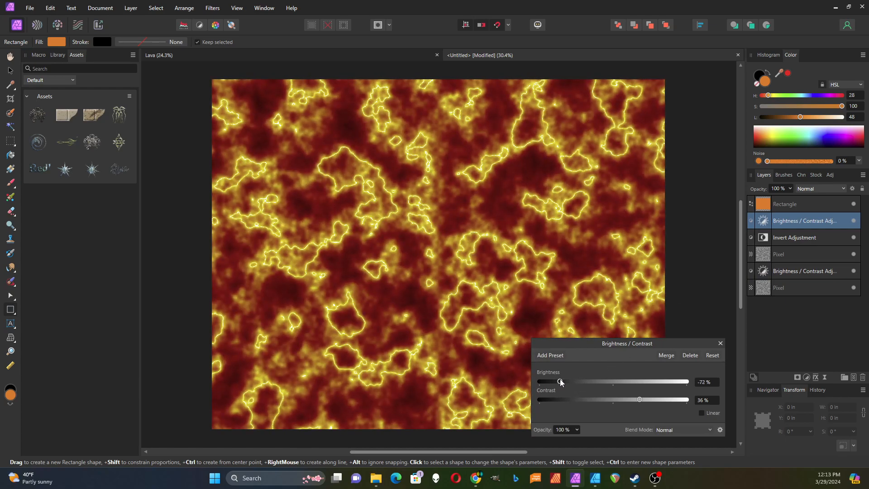
drag(631, 399, 652, 398)
click(720, 344)
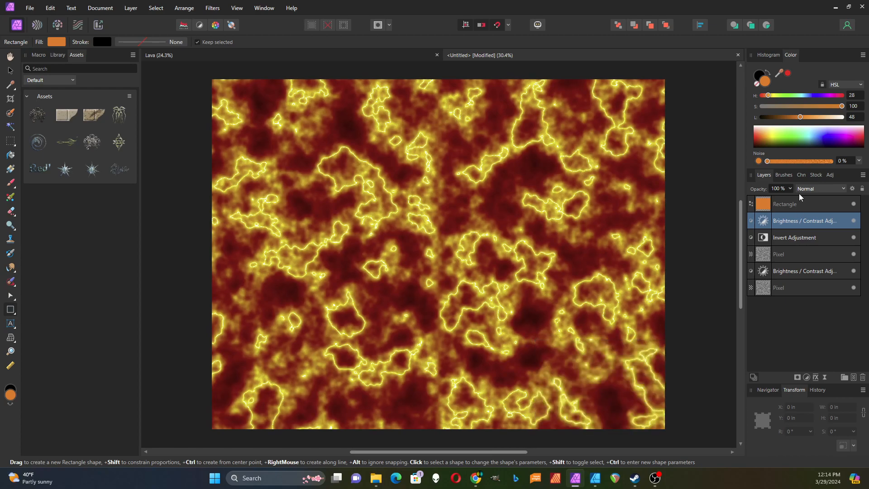
Step: Merge all visible layers into a new pixel layer above the orange rectangle
click(791, 205)
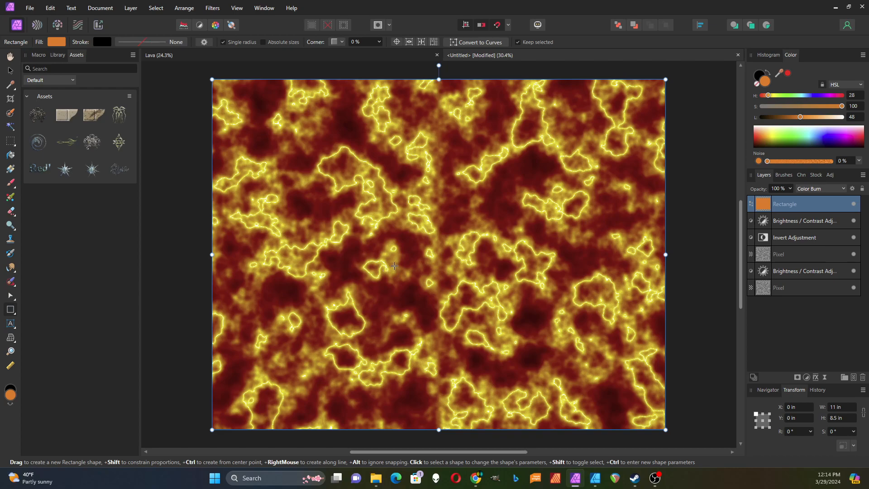
click(131, 8)
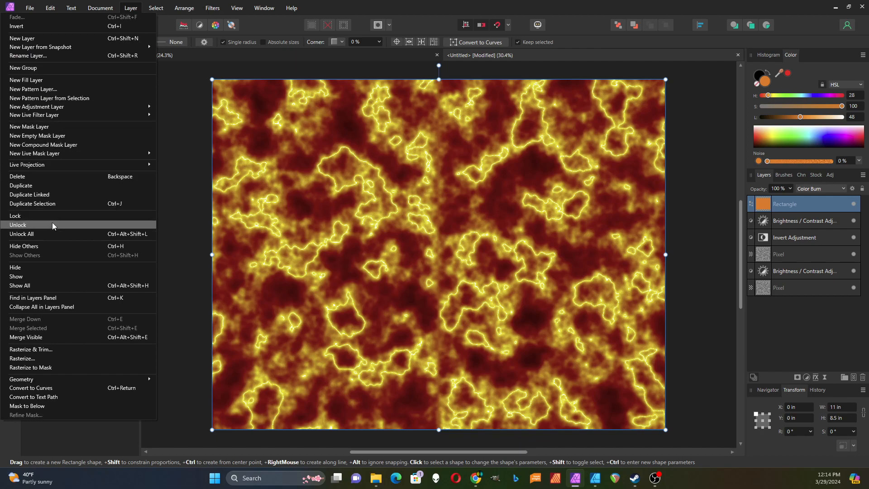
click(45, 336)
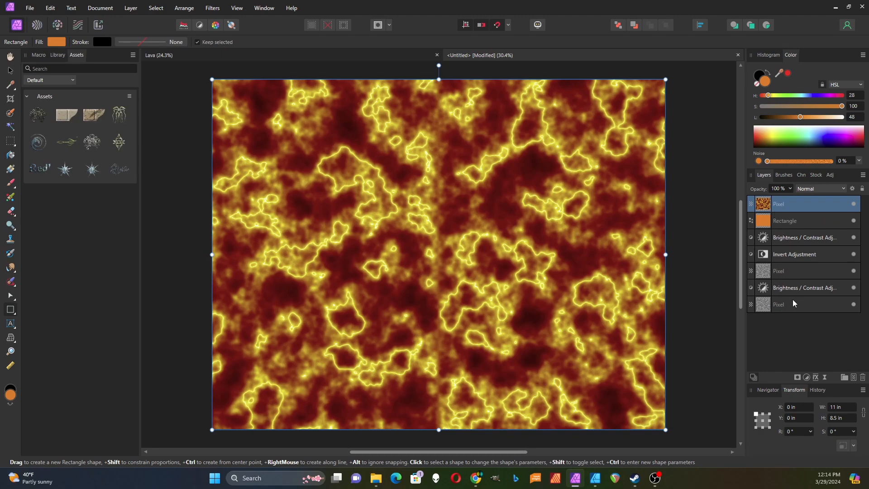
Step: Hide the rectangle, adjustment and noise layers beneath the merged lava layer
click(854, 221)
click(853, 237)
click(854, 270)
click(854, 287)
Step: Add the art text "Lava" at about 240.6 pt across the upper part of the page
click(10, 324)
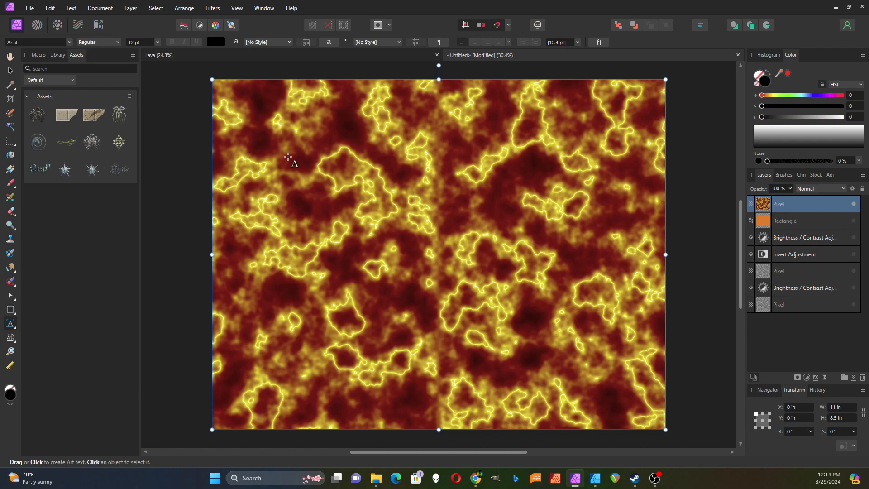
drag(270, 137, 379, 236)
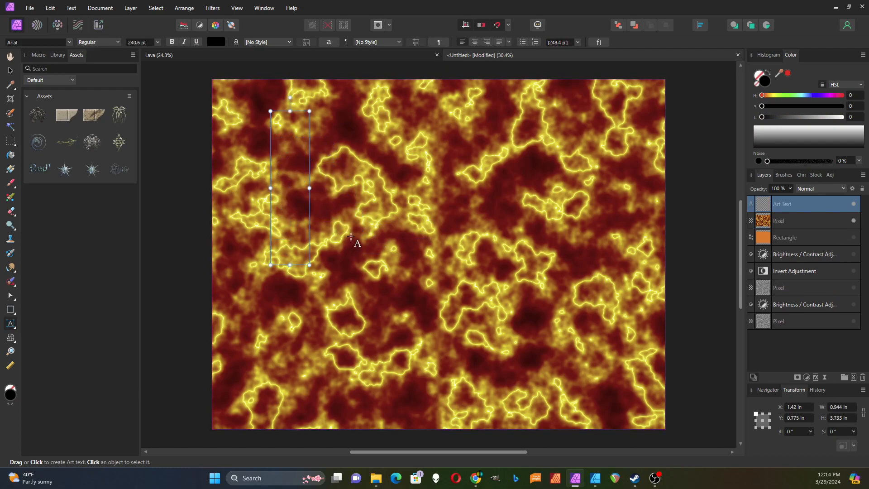
text(Lava)
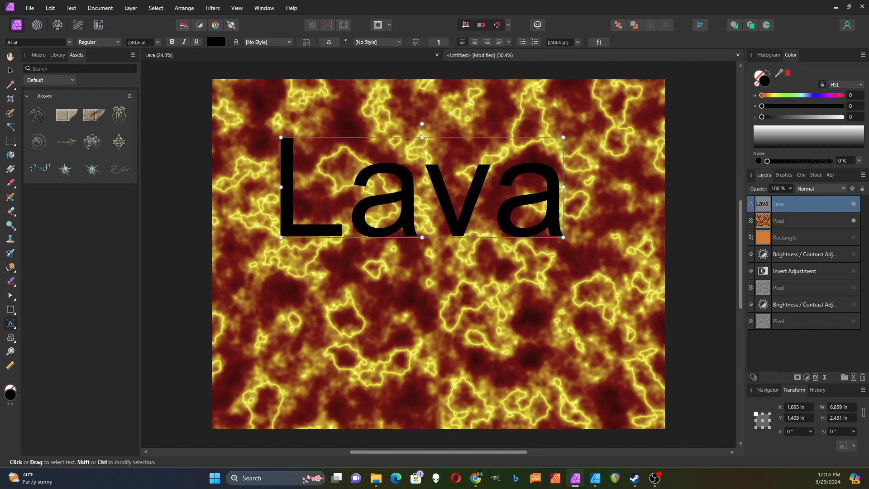
Step: Change the font of the "Lava" text to Eczar and make it bold
drag(565, 181, 266, 168)
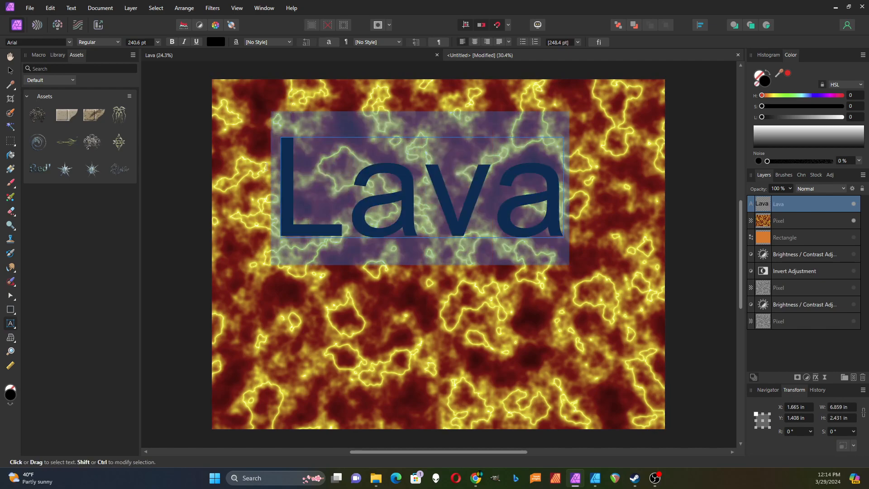
click(69, 42)
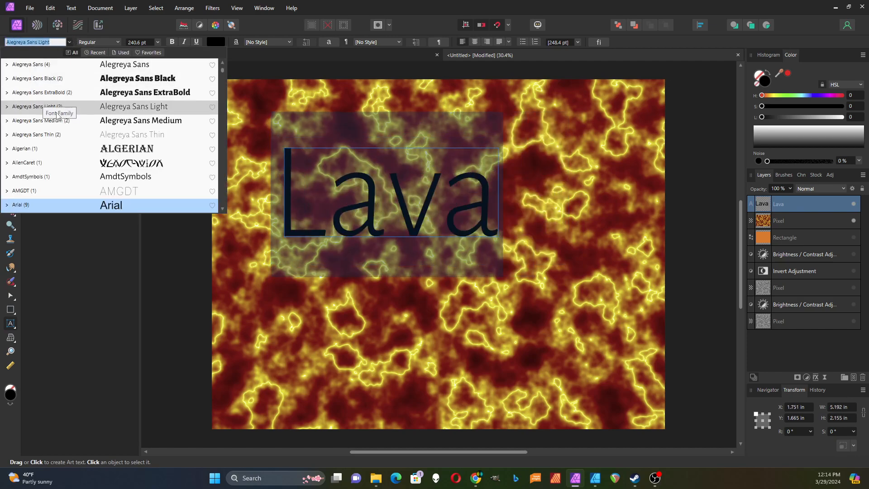
click(95, 52)
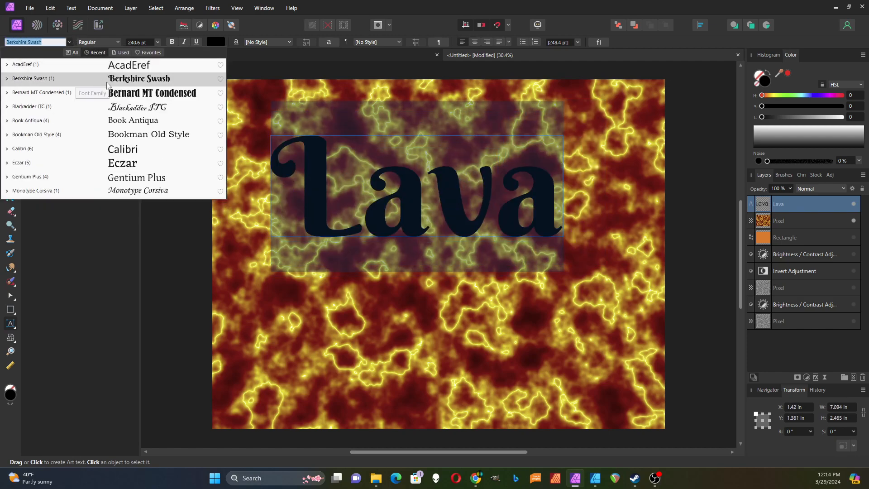
click(132, 164)
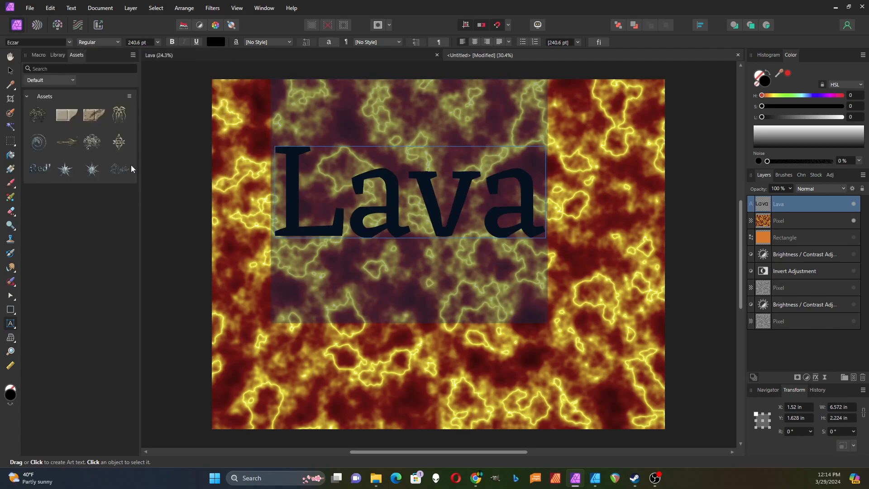
click(172, 42)
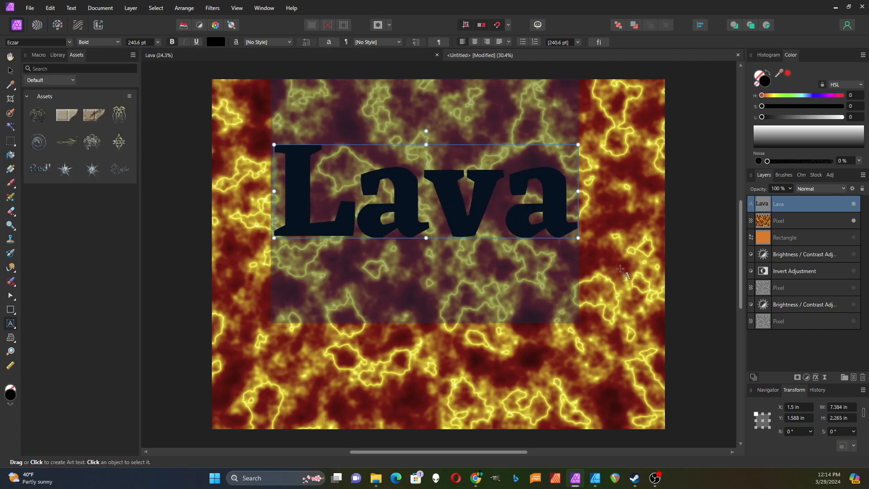
Step: Enlarge the "Lava" text to about 9.8 in wide across the page and colour it white
drag(578, 236, 639, 275)
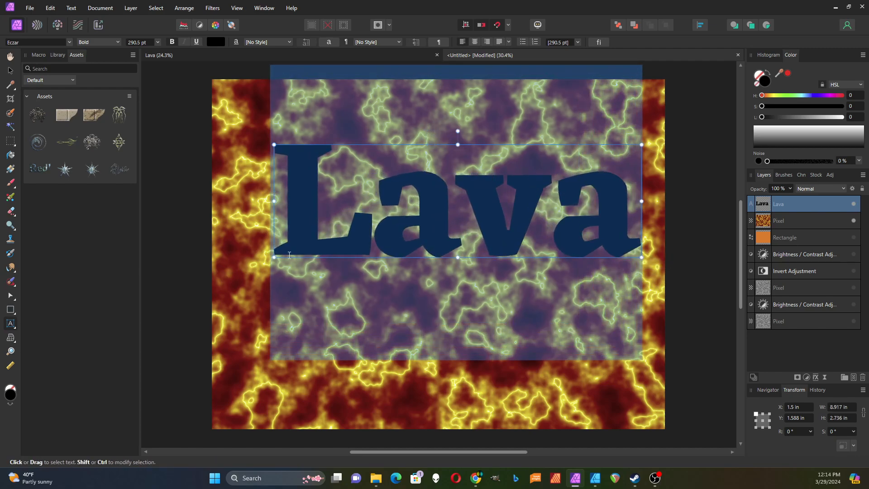
drag(275, 258, 238, 268)
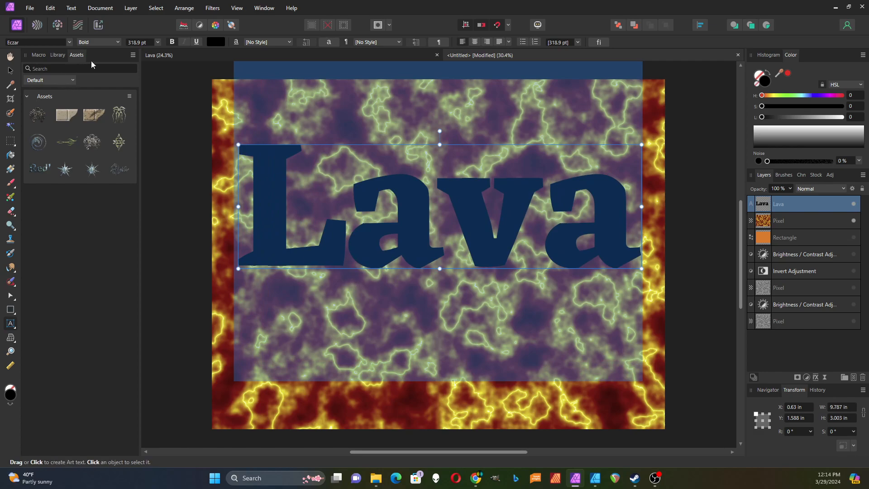
click(210, 42)
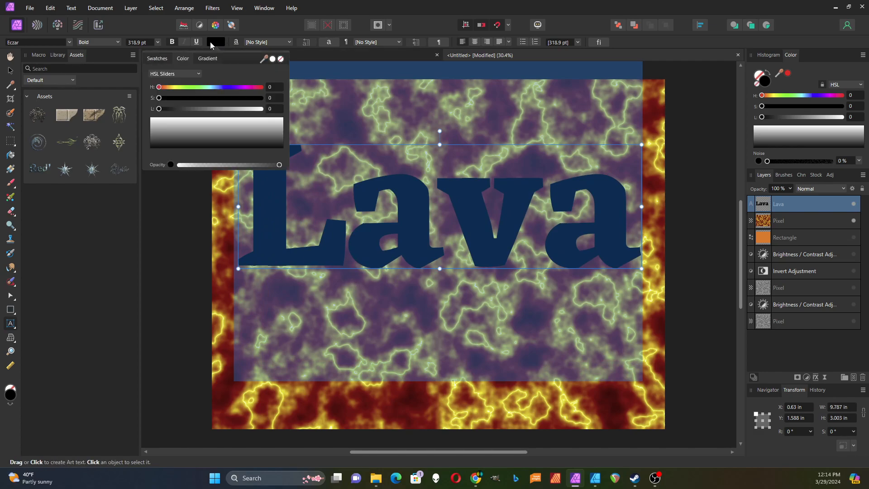
drag(194, 125, 143, 113)
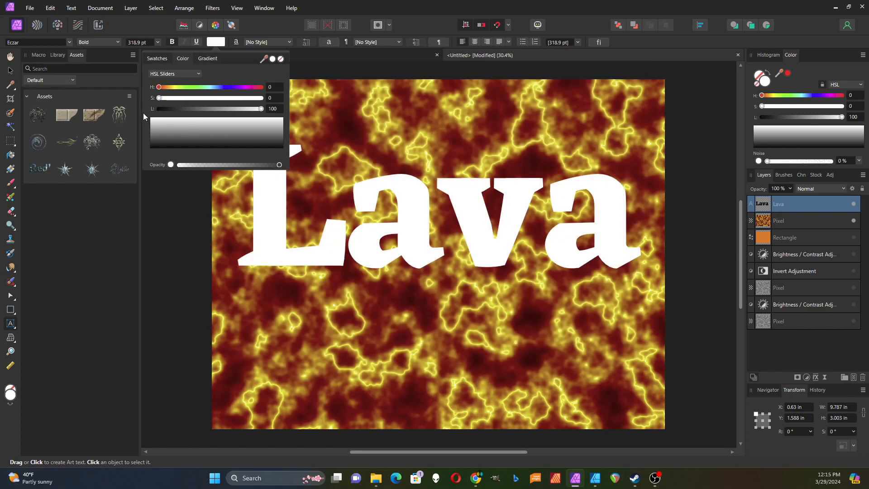
Step: Use the "Lava" text layer as a mask on the merged lava texture layer
click(10, 71)
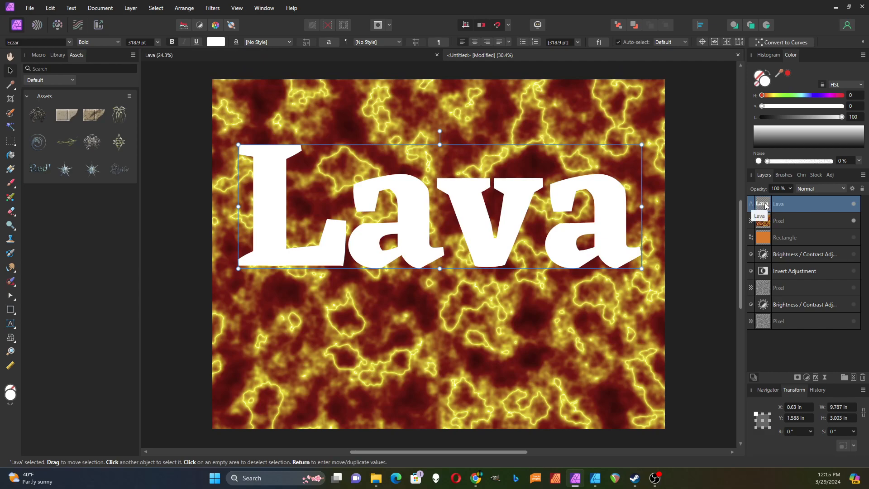
drag(765, 206, 764, 222)
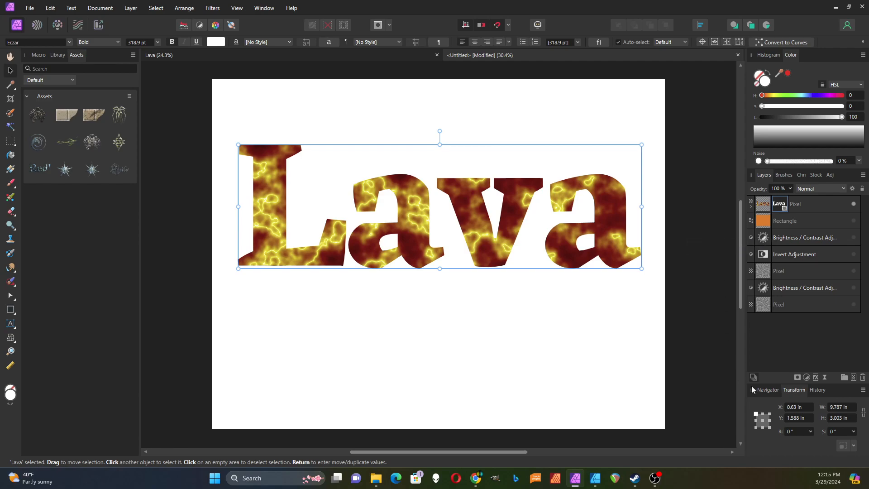
Step: Apply a 3D layer effect to the masked lava layer with a 30 px radius and 12 px soften
click(802, 205)
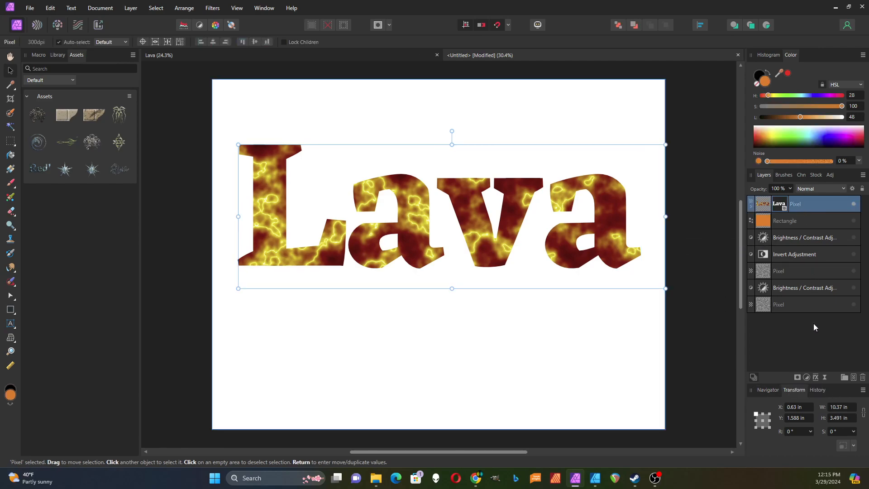
click(816, 377)
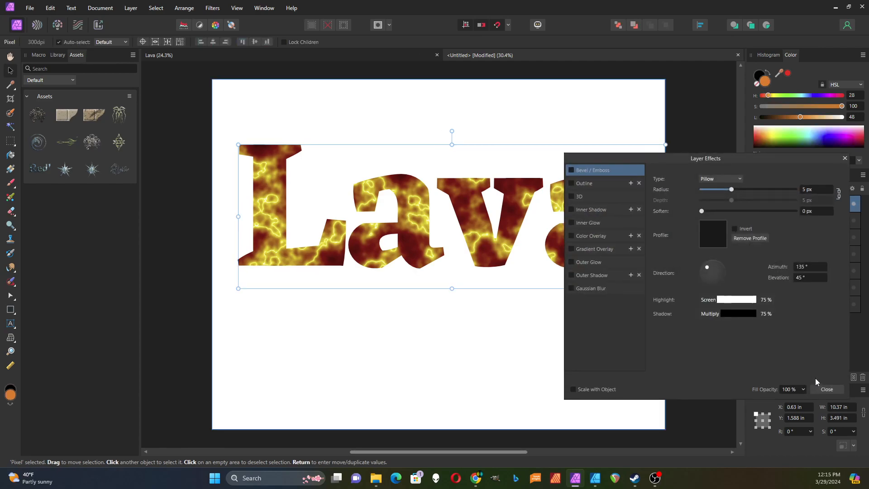
click(572, 195)
click(591, 197)
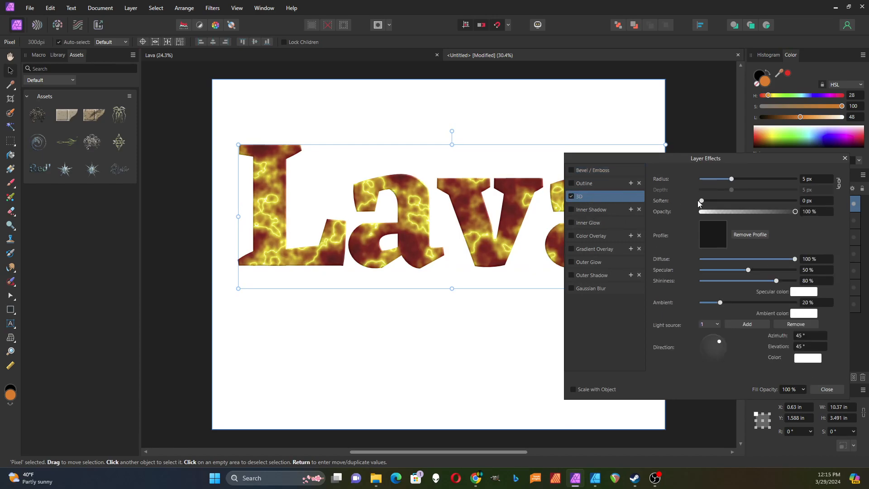
drag(732, 179, 764, 179)
drag(702, 200, 757, 200)
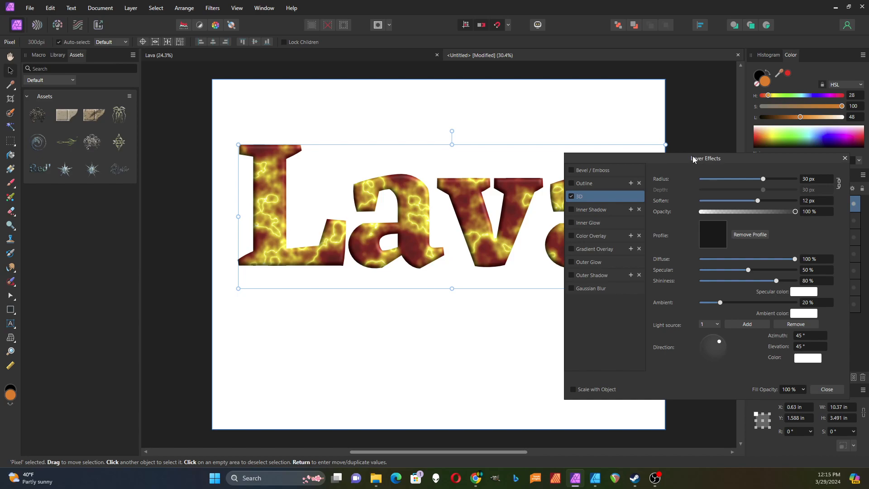
click(844, 157)
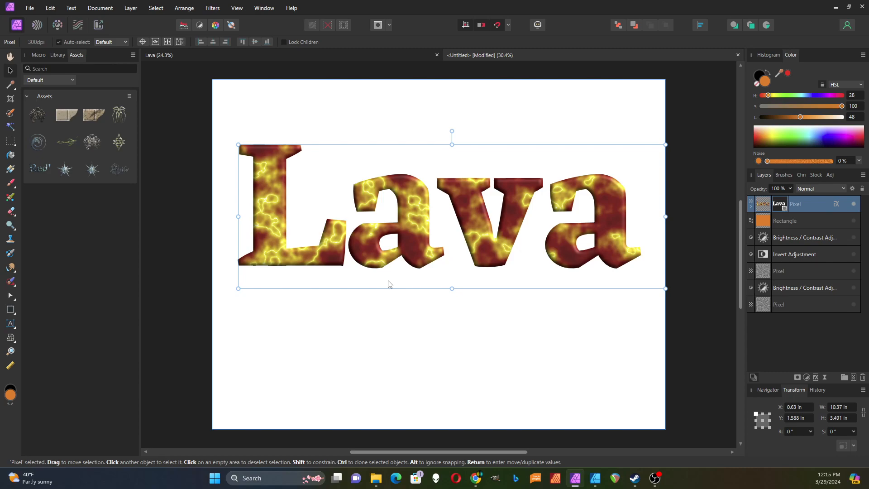
Step: Hide the masked lava layer, show the orange rectangle and upper adjustments, and move the "Lava" text out of the mask into its own layer
click(854, 205)
click(854, 221)
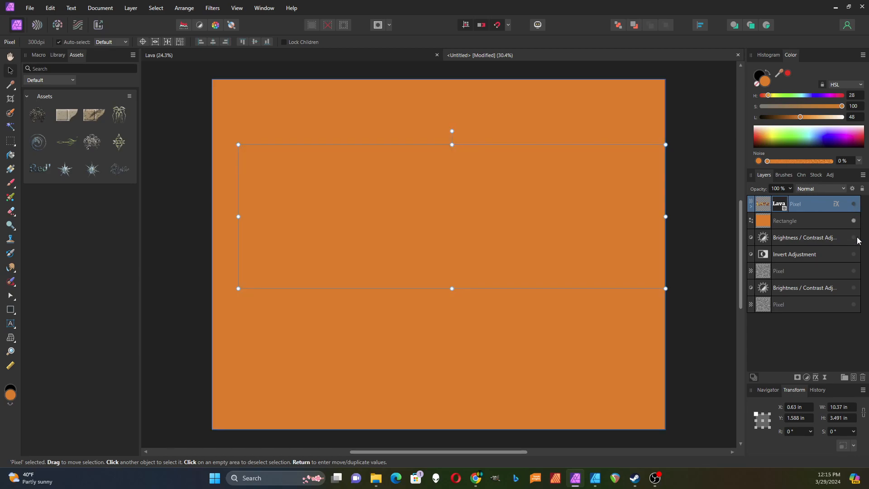
click(853, 254)
drag(781, 206, 764, 216)
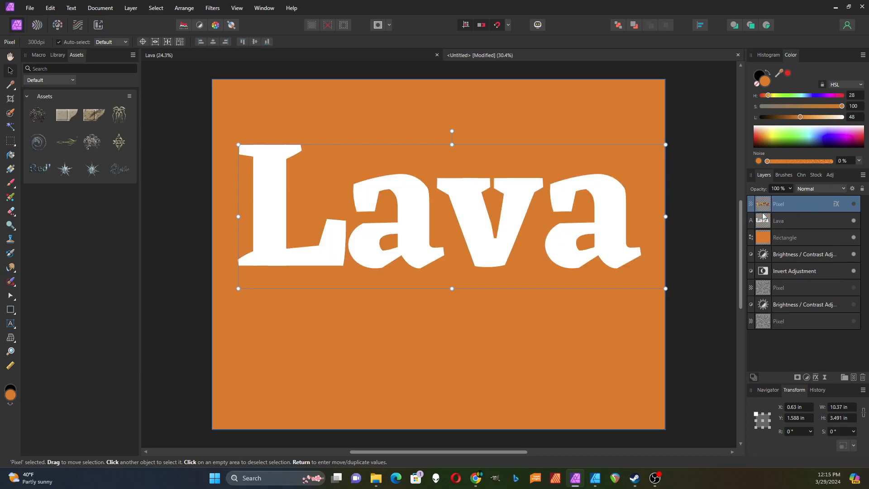
Step: Apply a vertical linear gradient fill to the orange rectangle, running from above the "Lava" text to just below it
click(764, 241)
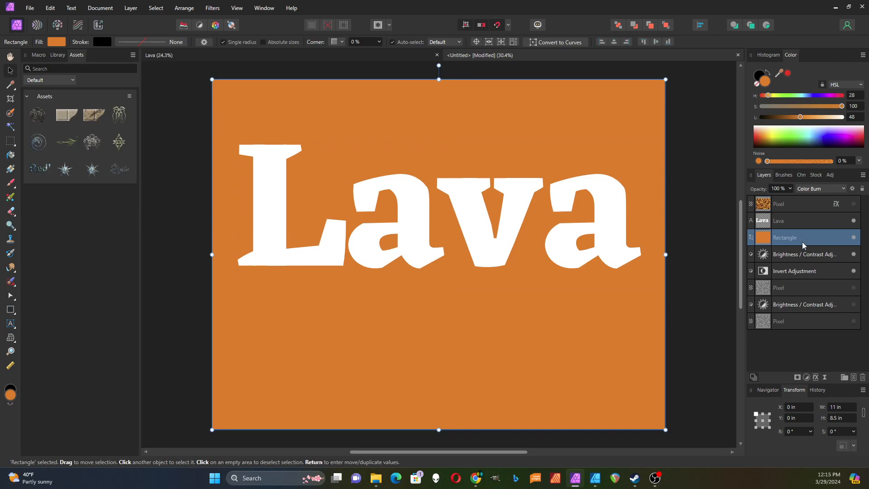
click(11, 169)
drag(439, 132, 440, 289)
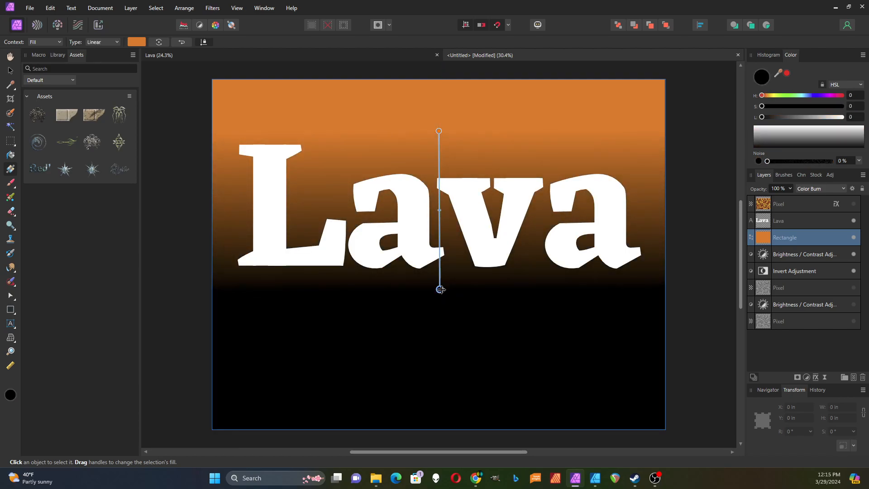
Step: Colour the rectangle's gradient stops yellow (HSL 47, 100, 59), orange (24, 100, 53) in the middle and near-black (0, 14, 5) at the end
click(440, 211)
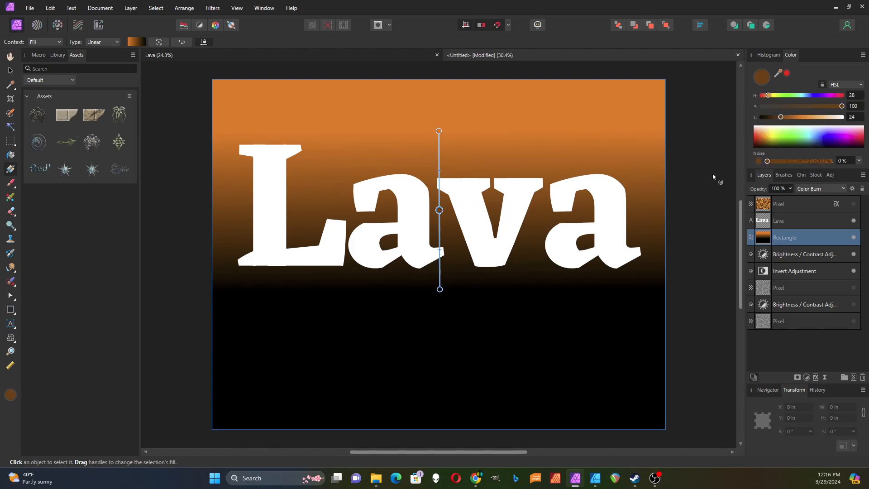
drag(780, 117, 767, 96)
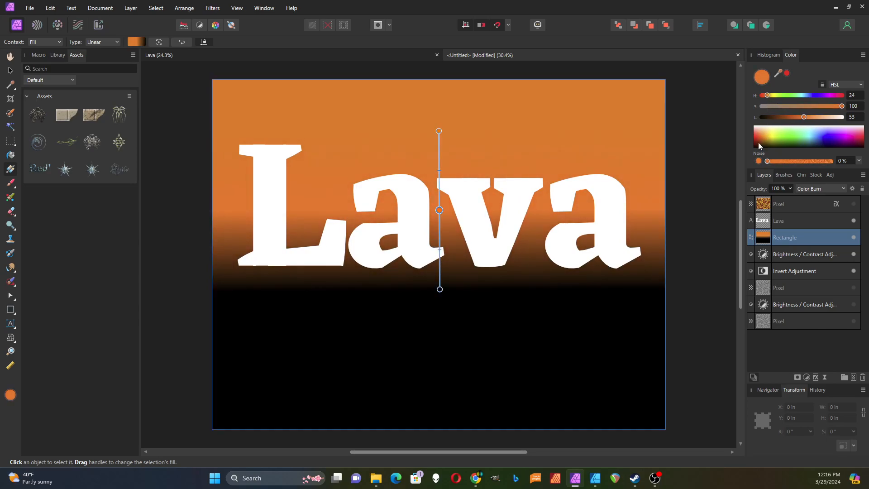
click(440, 132)
drag(769, 96, 810, 119)
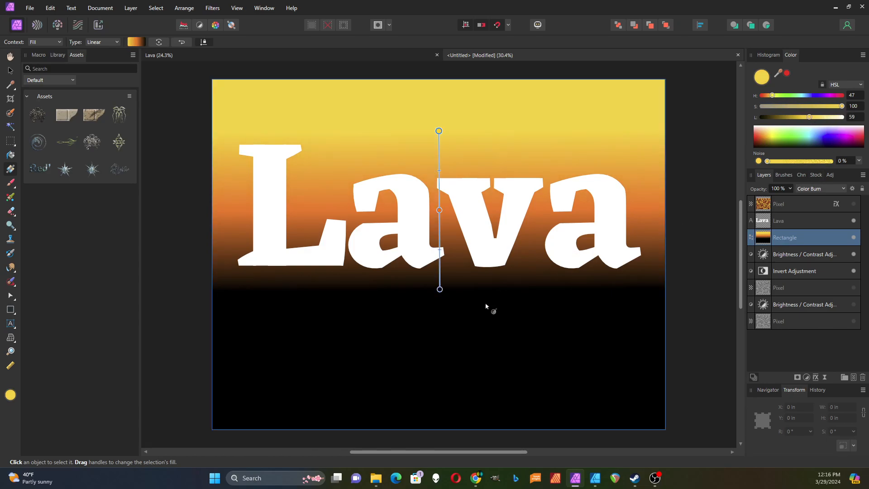
click(439, 289)
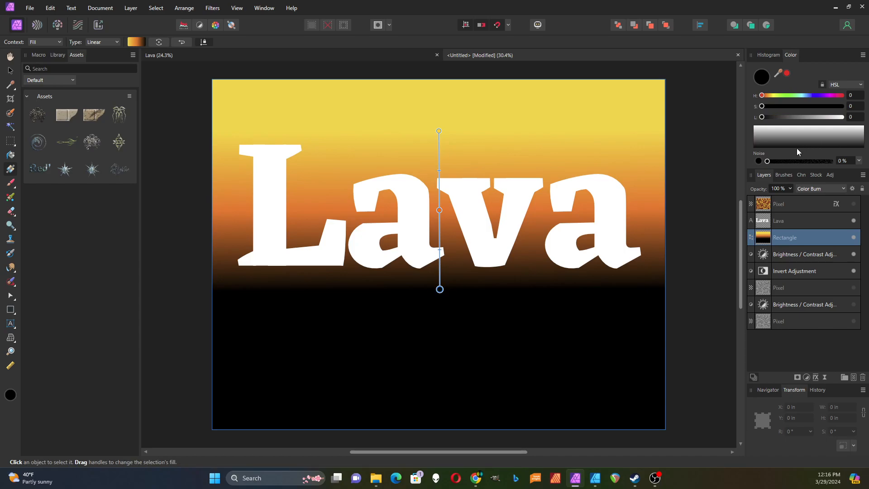
drag(771, 106, 766, 119)
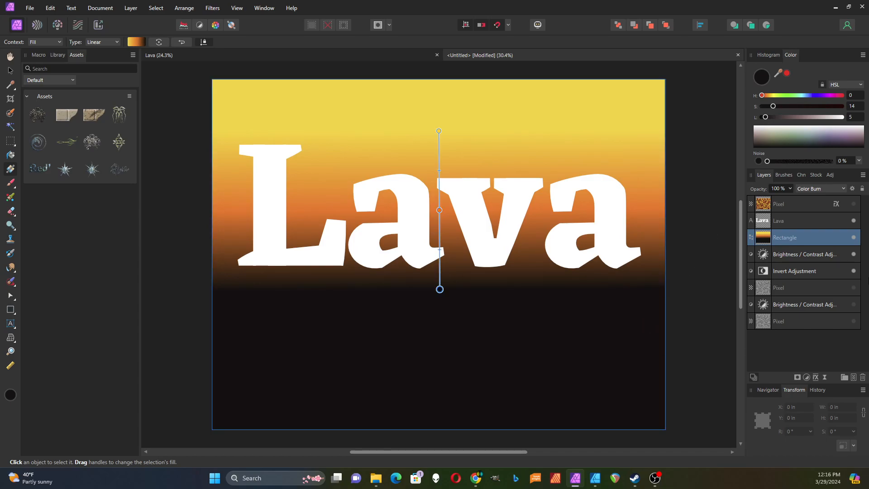
Step: Show both noise pixel layers beneath the gradient rectangle and hide the "Lava" text layer
click(853, 288)
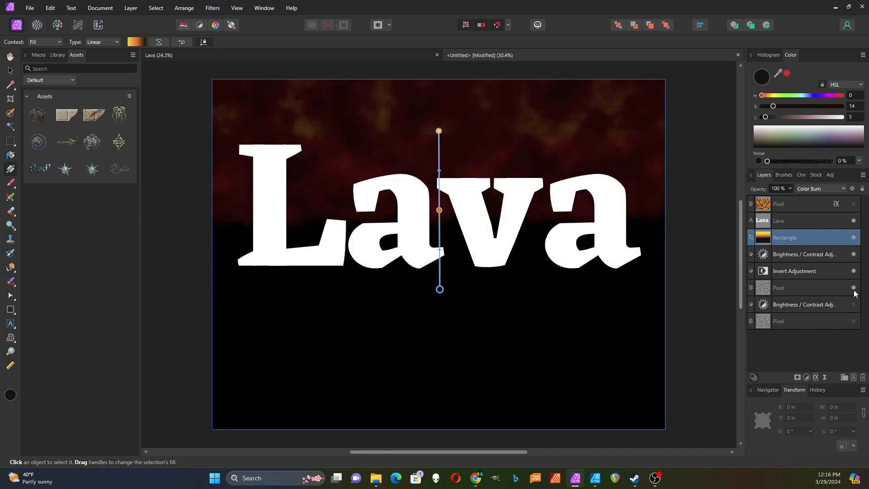
click(853, 322)
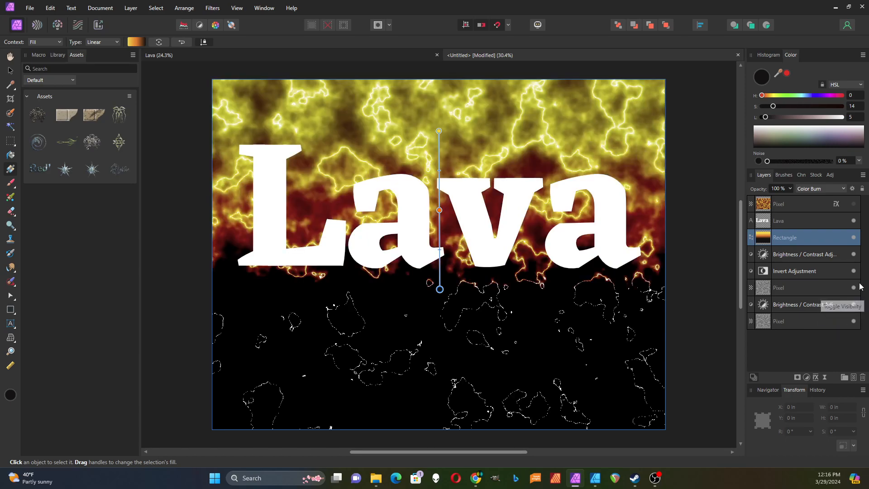
click(854, 221)
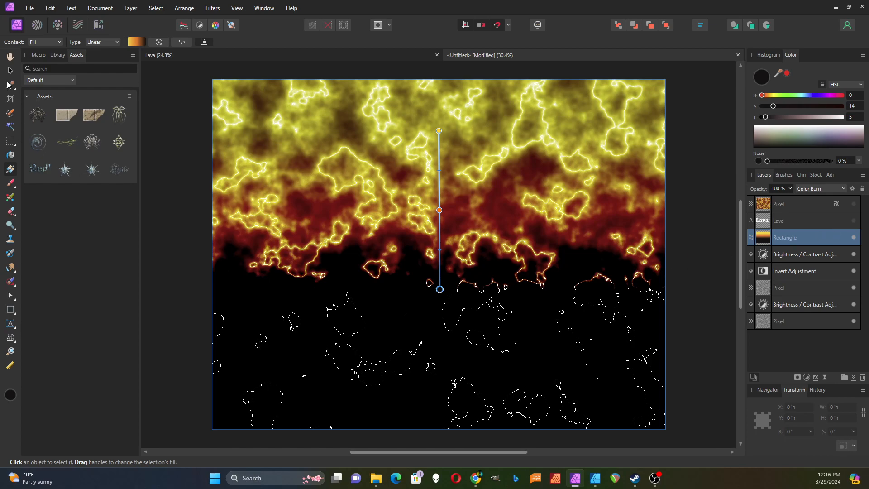
Step: Deselect everything and merge the visible layers into a new gradient lava texture layer
click(10, 70)
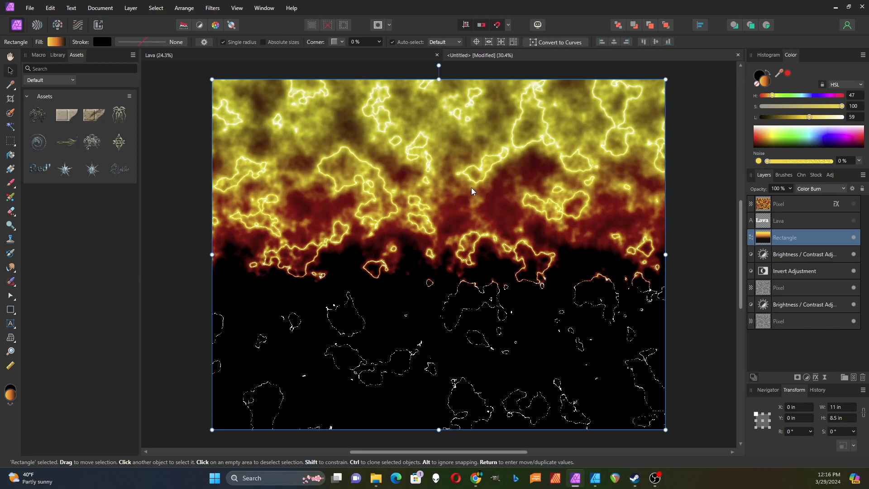
click(169, 100)
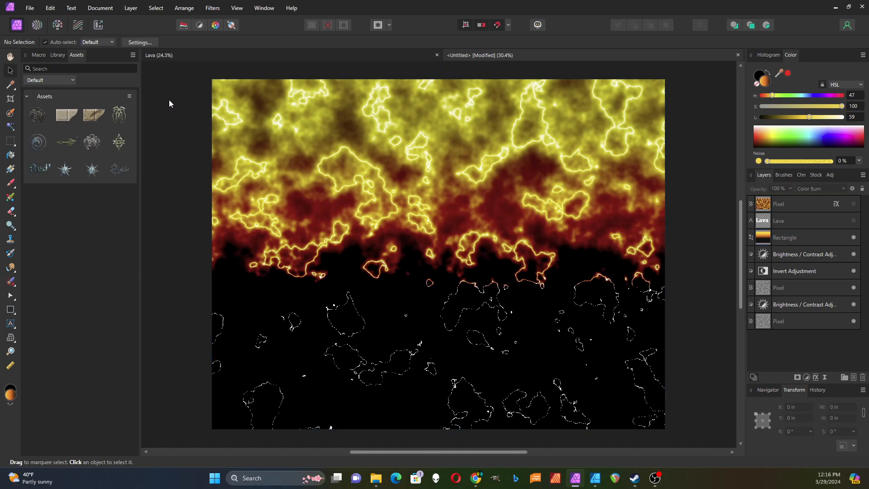
click(132, 10)
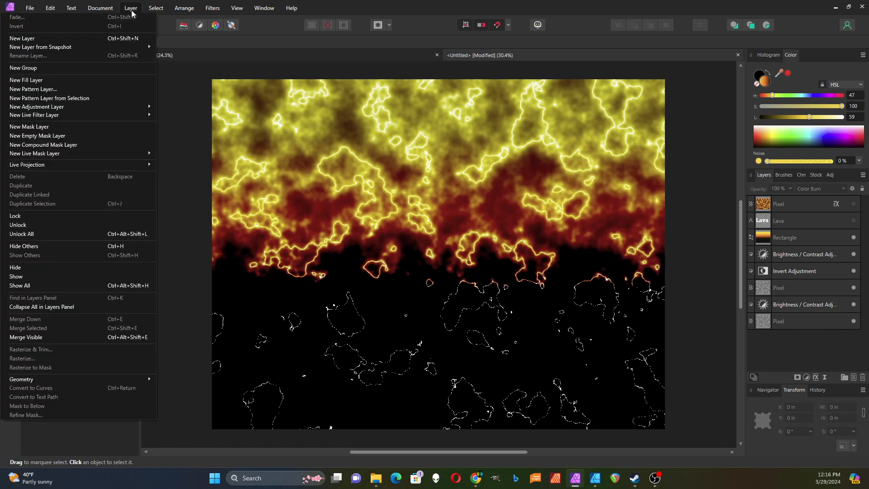
click(40, 337)
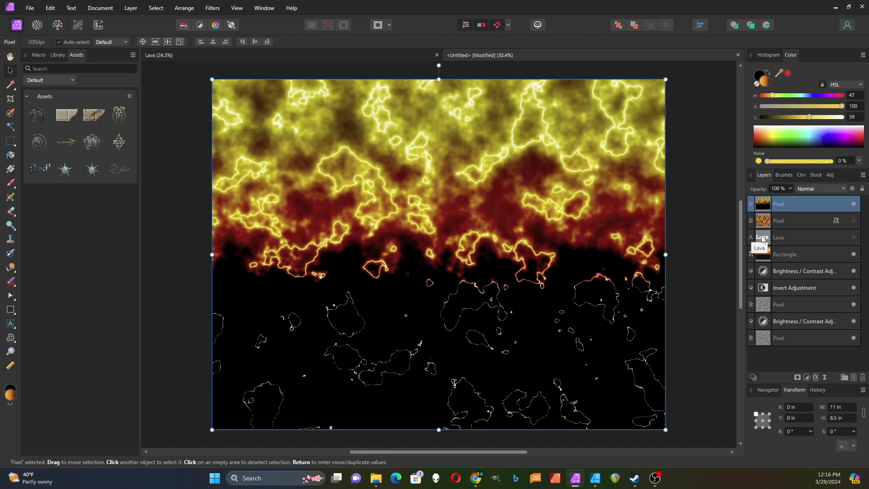
Step: Use the "Lava" text layer as a mask on the new merged gradient texture and make the mask visible
drag(762, 237, 765, 218)
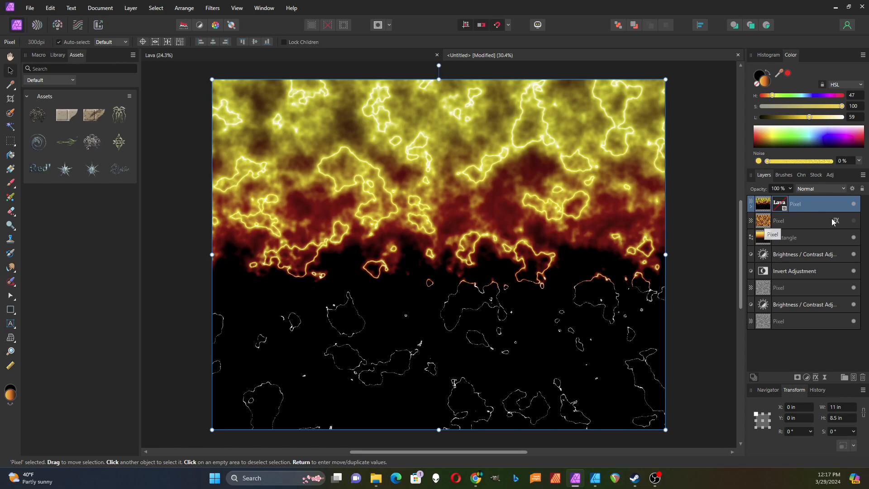
click(749, 207)
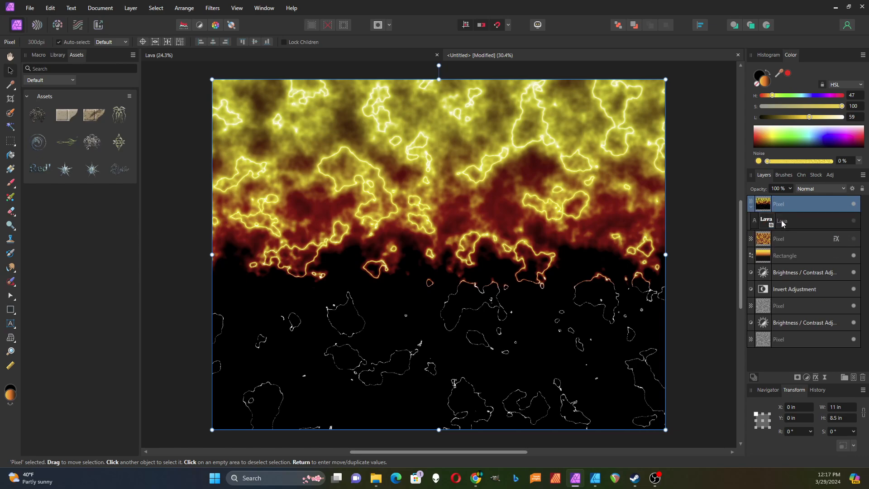
click(854, 221)
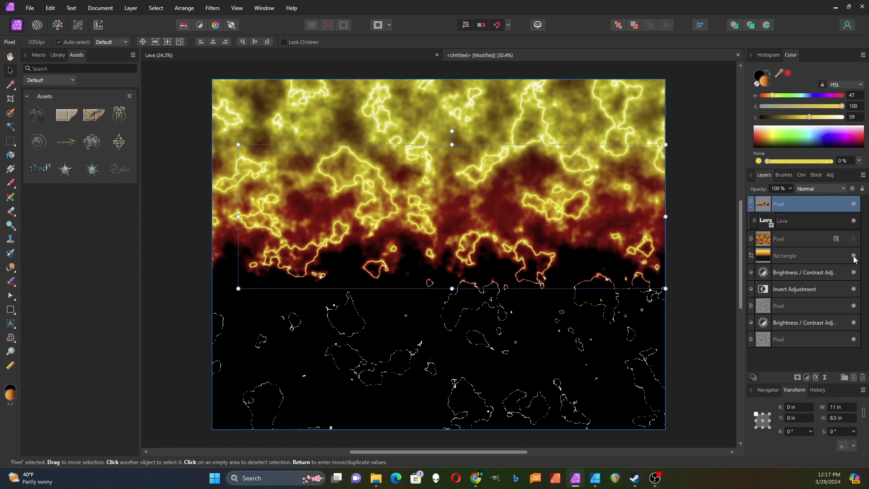
Step: Hide the rectangle, adjustment and noise layers below so only the masked gradient lava text shows, and collapse its mask
click(854, 255)
click(854, 272)
click(853, 289)
click(853, 305)
click(853, 322)
click(854, 339)
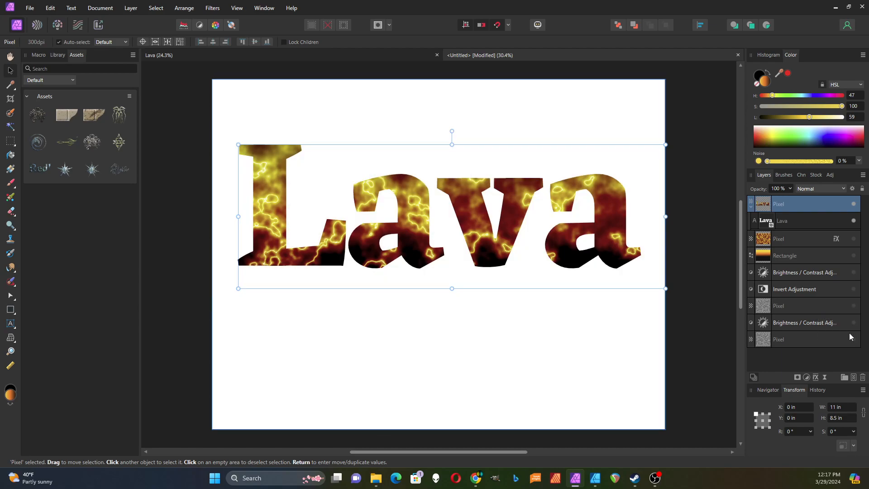
click(750, 208)
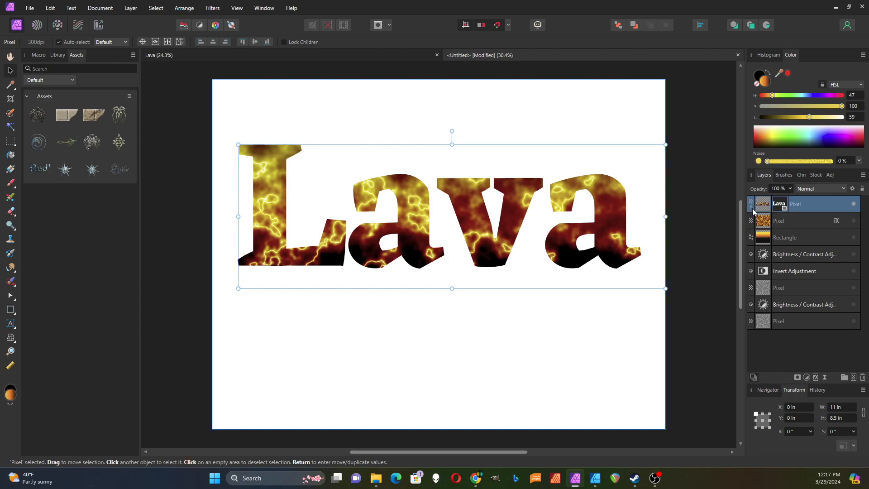
Step: Add a 3D layer effect to the gradient lava text with a 21.9 px radius and 4.3 px soften
click(817, 377)
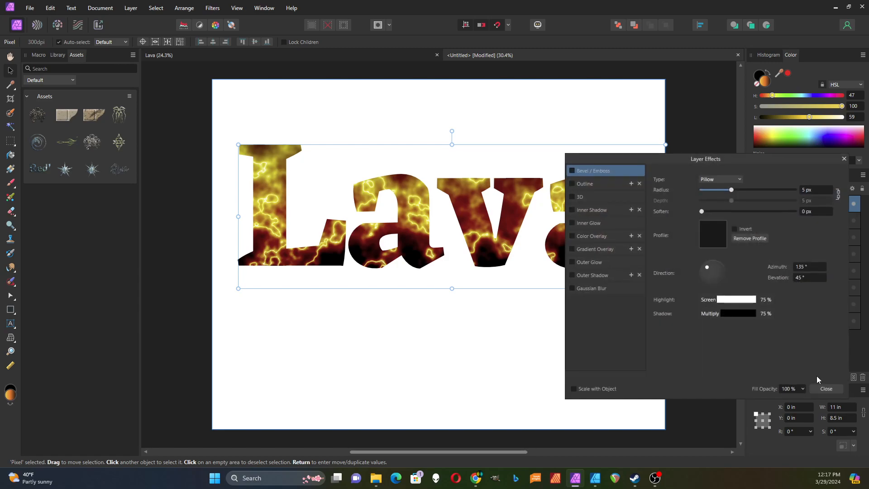
click(572, 196)
click(590, 196)
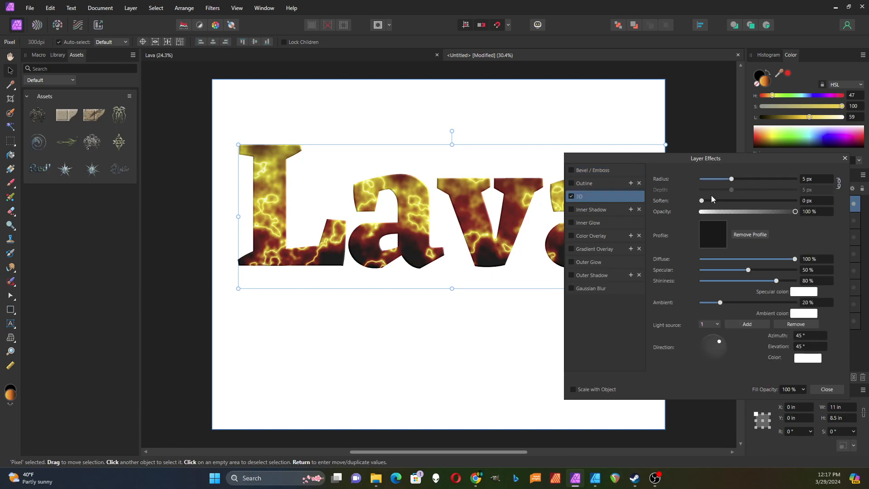
drag(734, 178, 757, 179)
drag(701, 200, 723, 205)
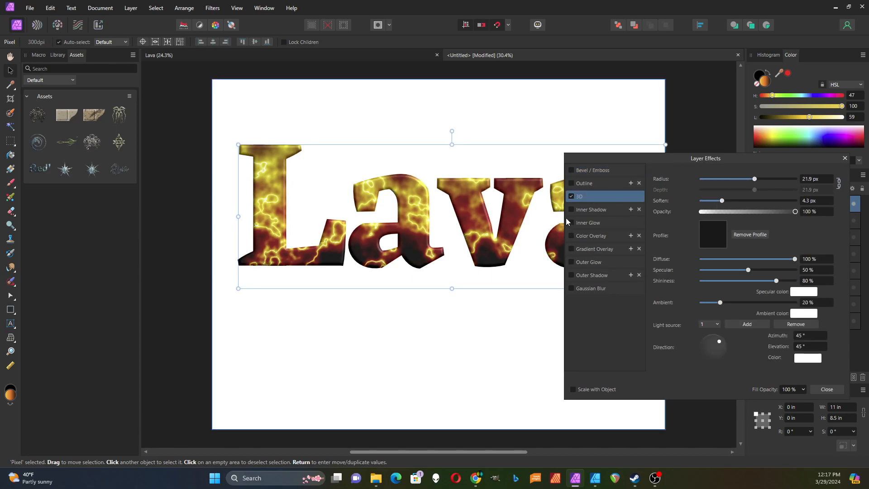
Step: Add a 33 px dark grey outline effect with lightness 14 to the lava text, and make the effects scale with the object
click(582, 185)
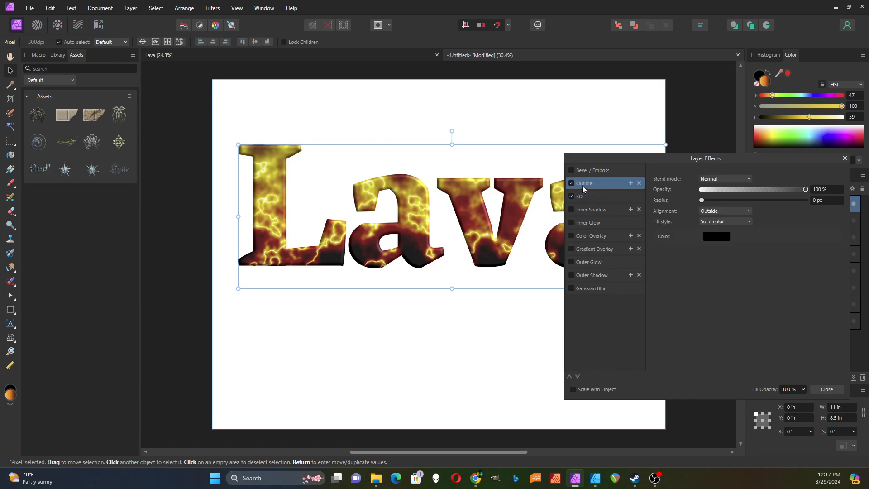
click(714, 237)
drag(678, 287, 683, 287)
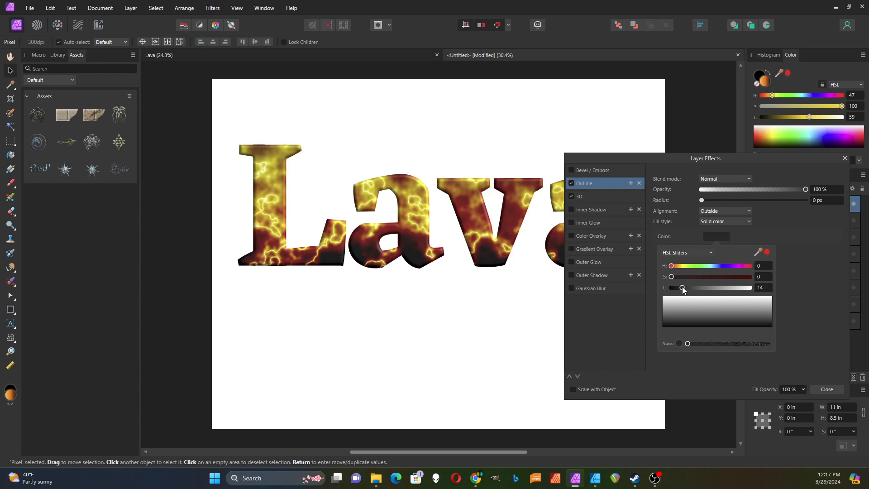
click(703, 202)
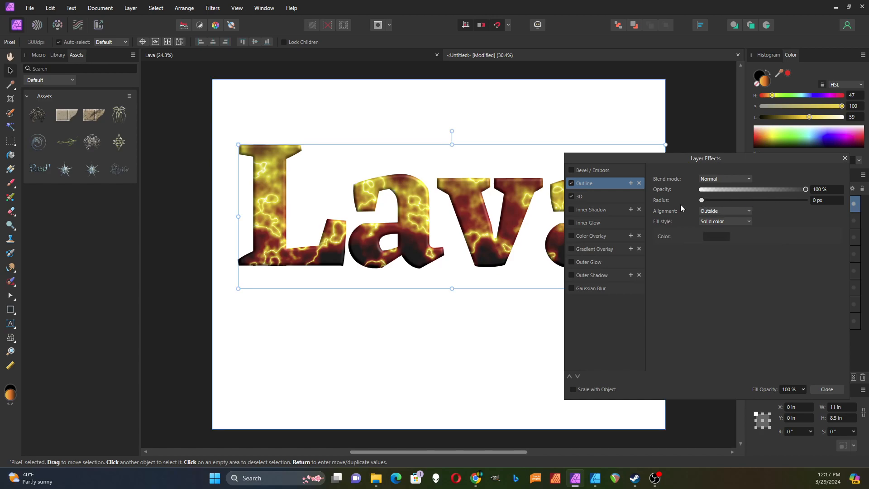
drag(701, 200, 773, 202)
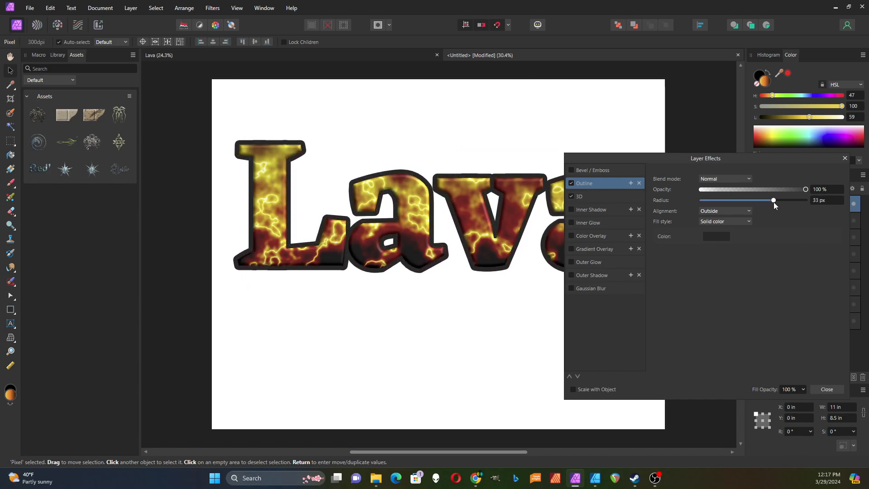
click(573, 389)
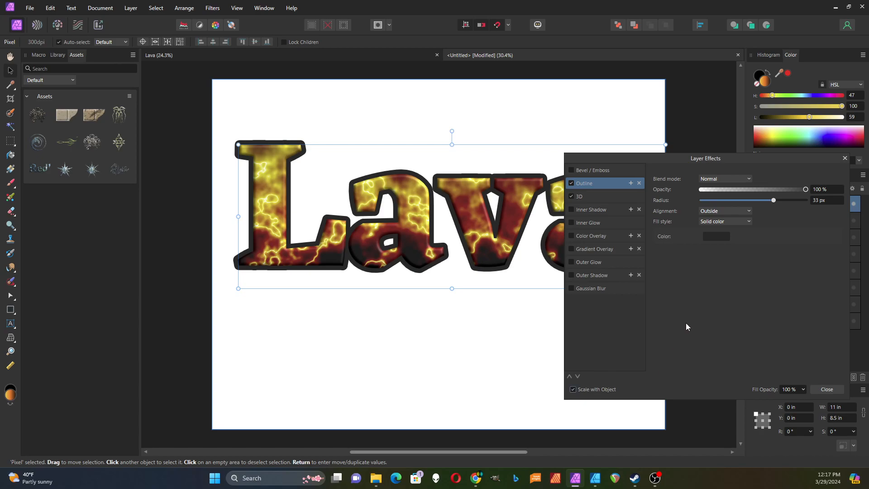
click(846, 159)
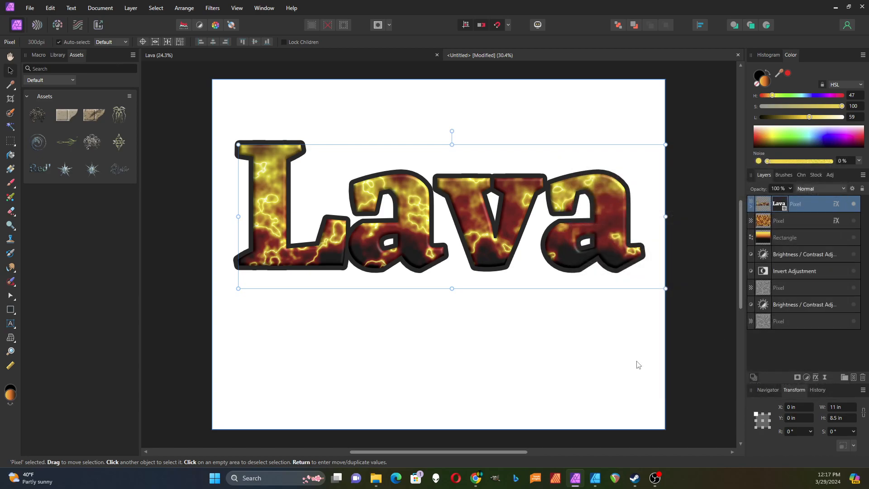